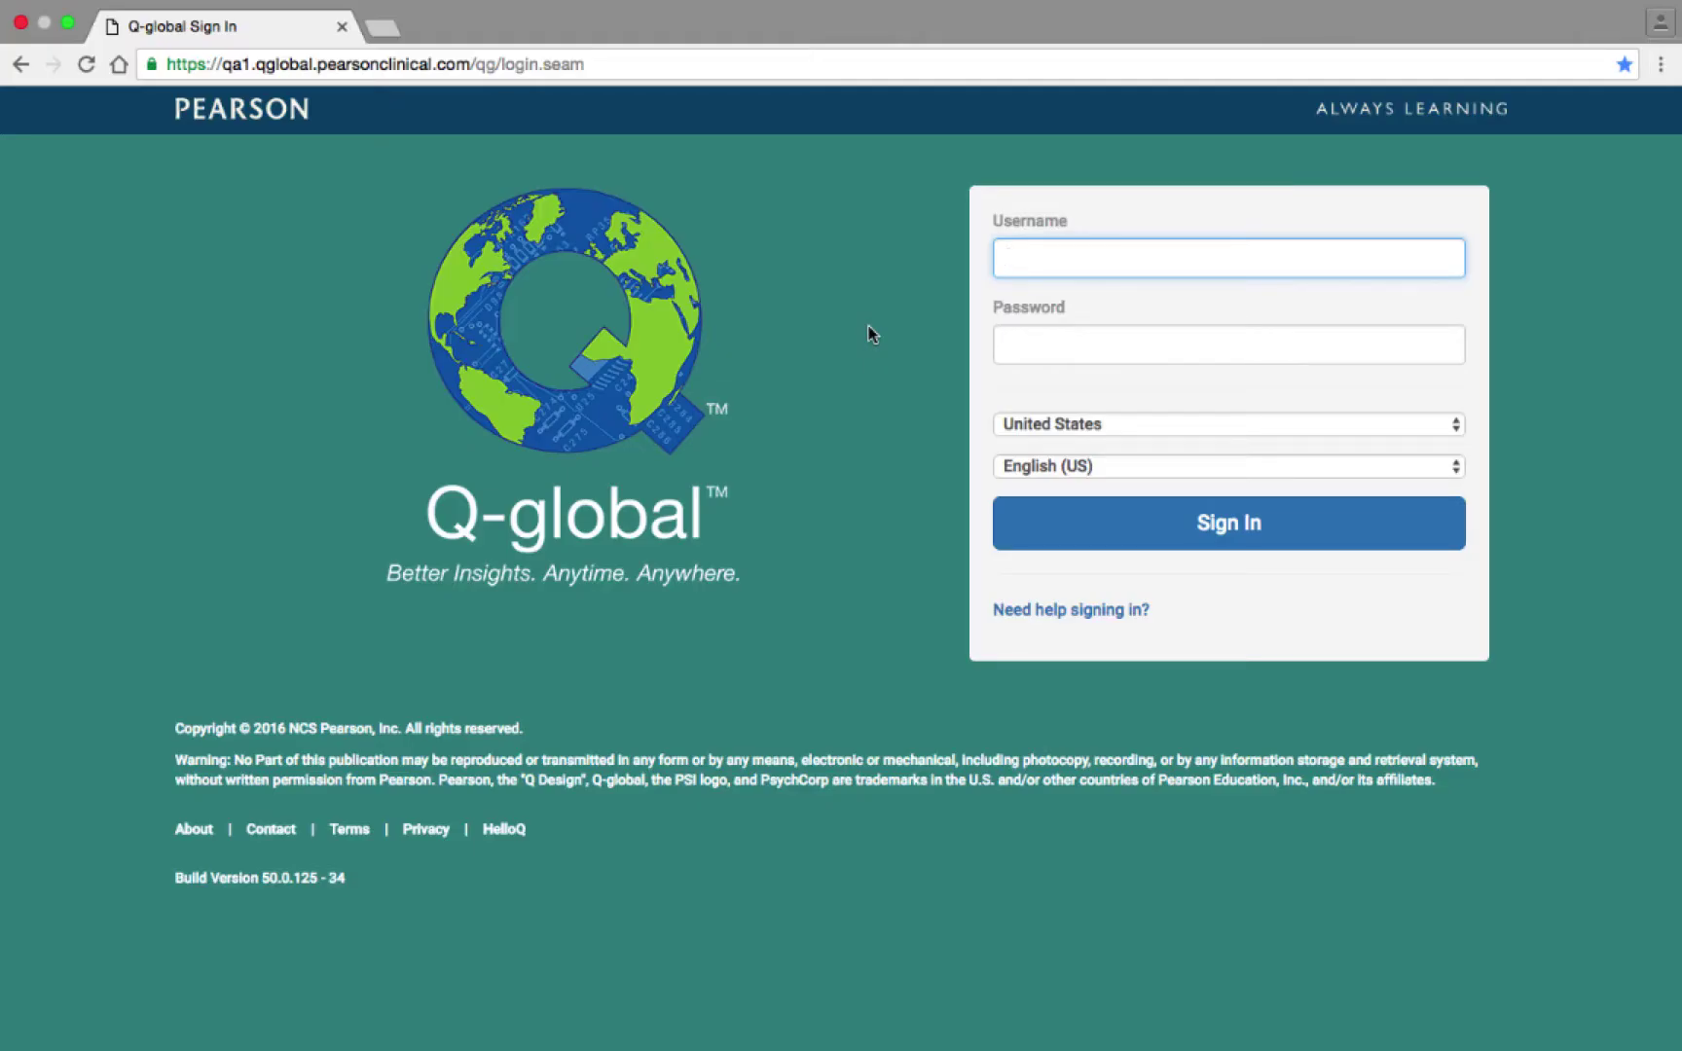
Sign in to Q-global with the account username and password.
key(Tab)
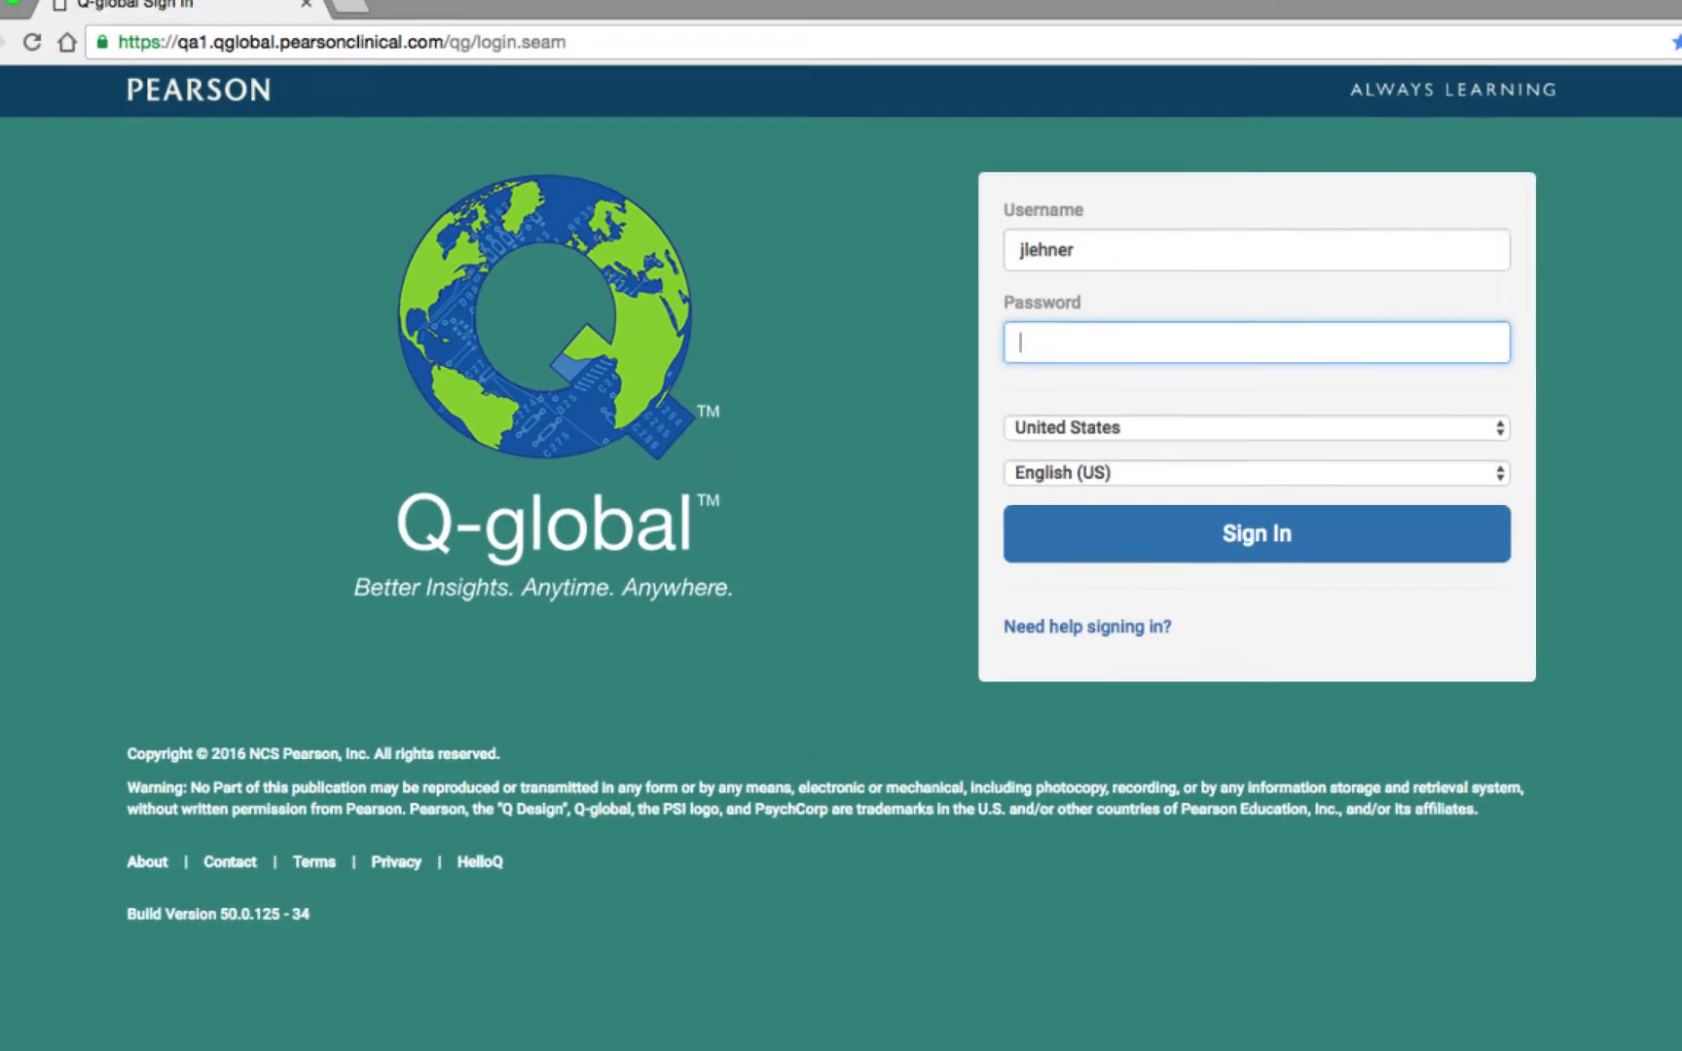
text(•••••••••••)
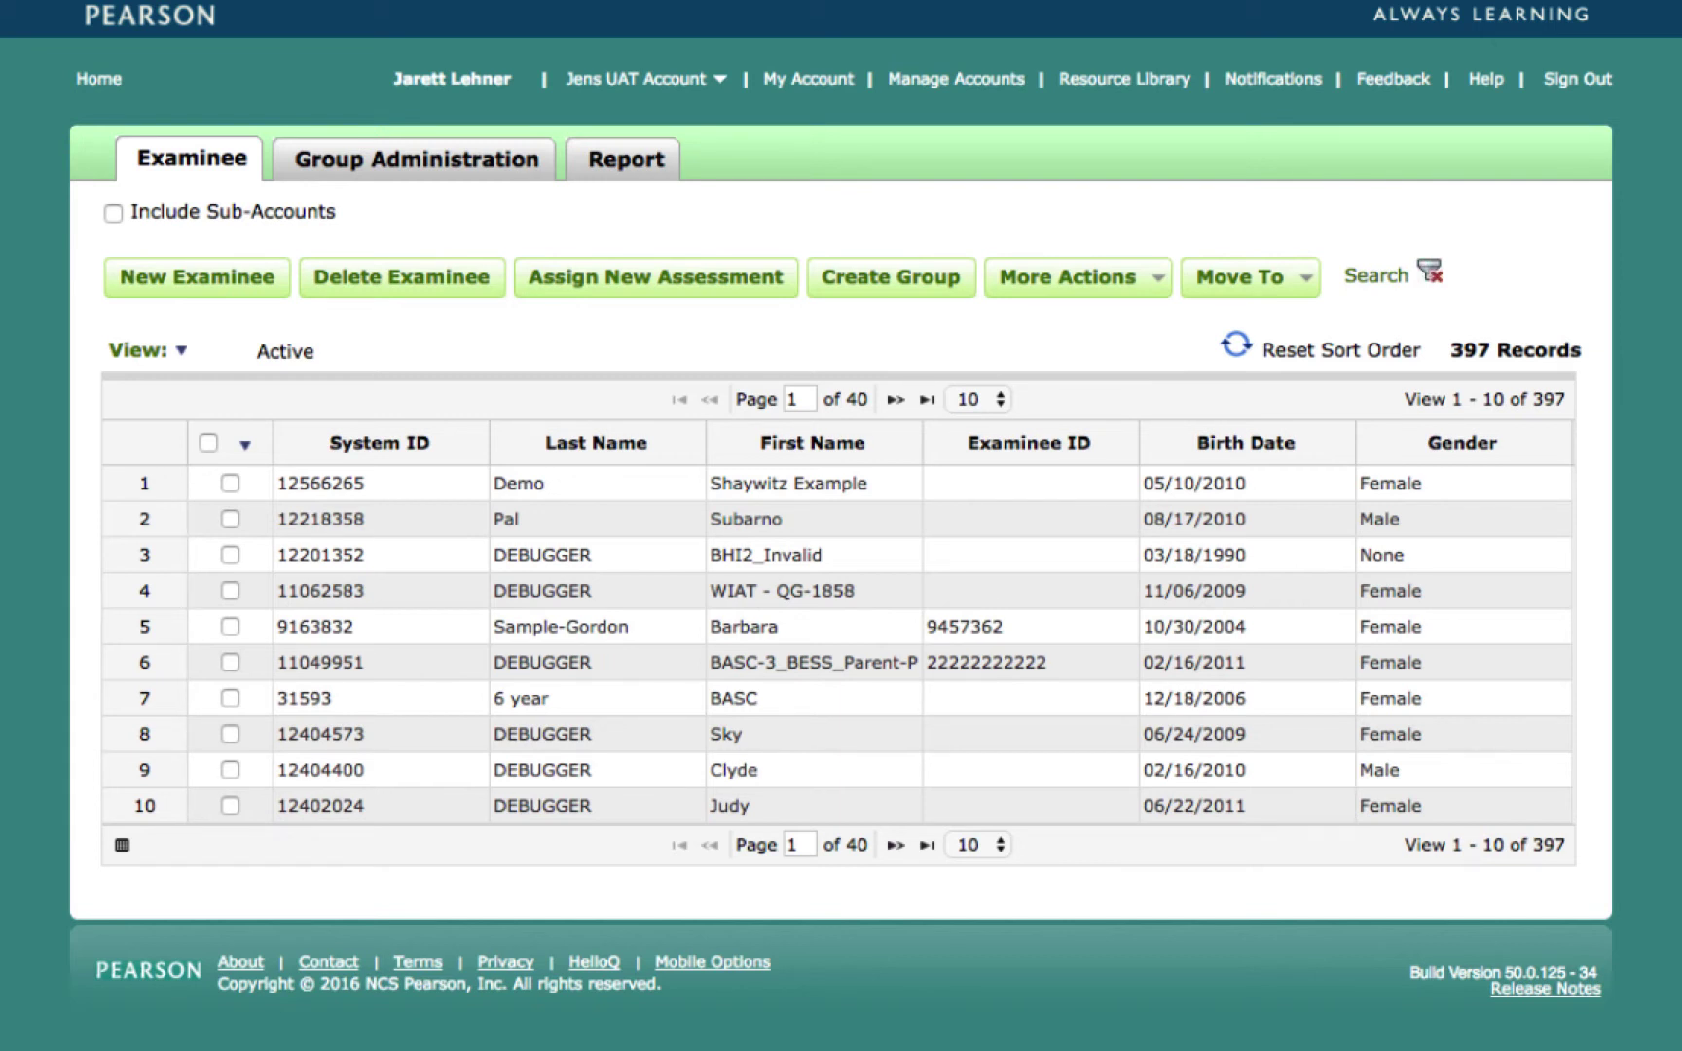
click(1158, 282)
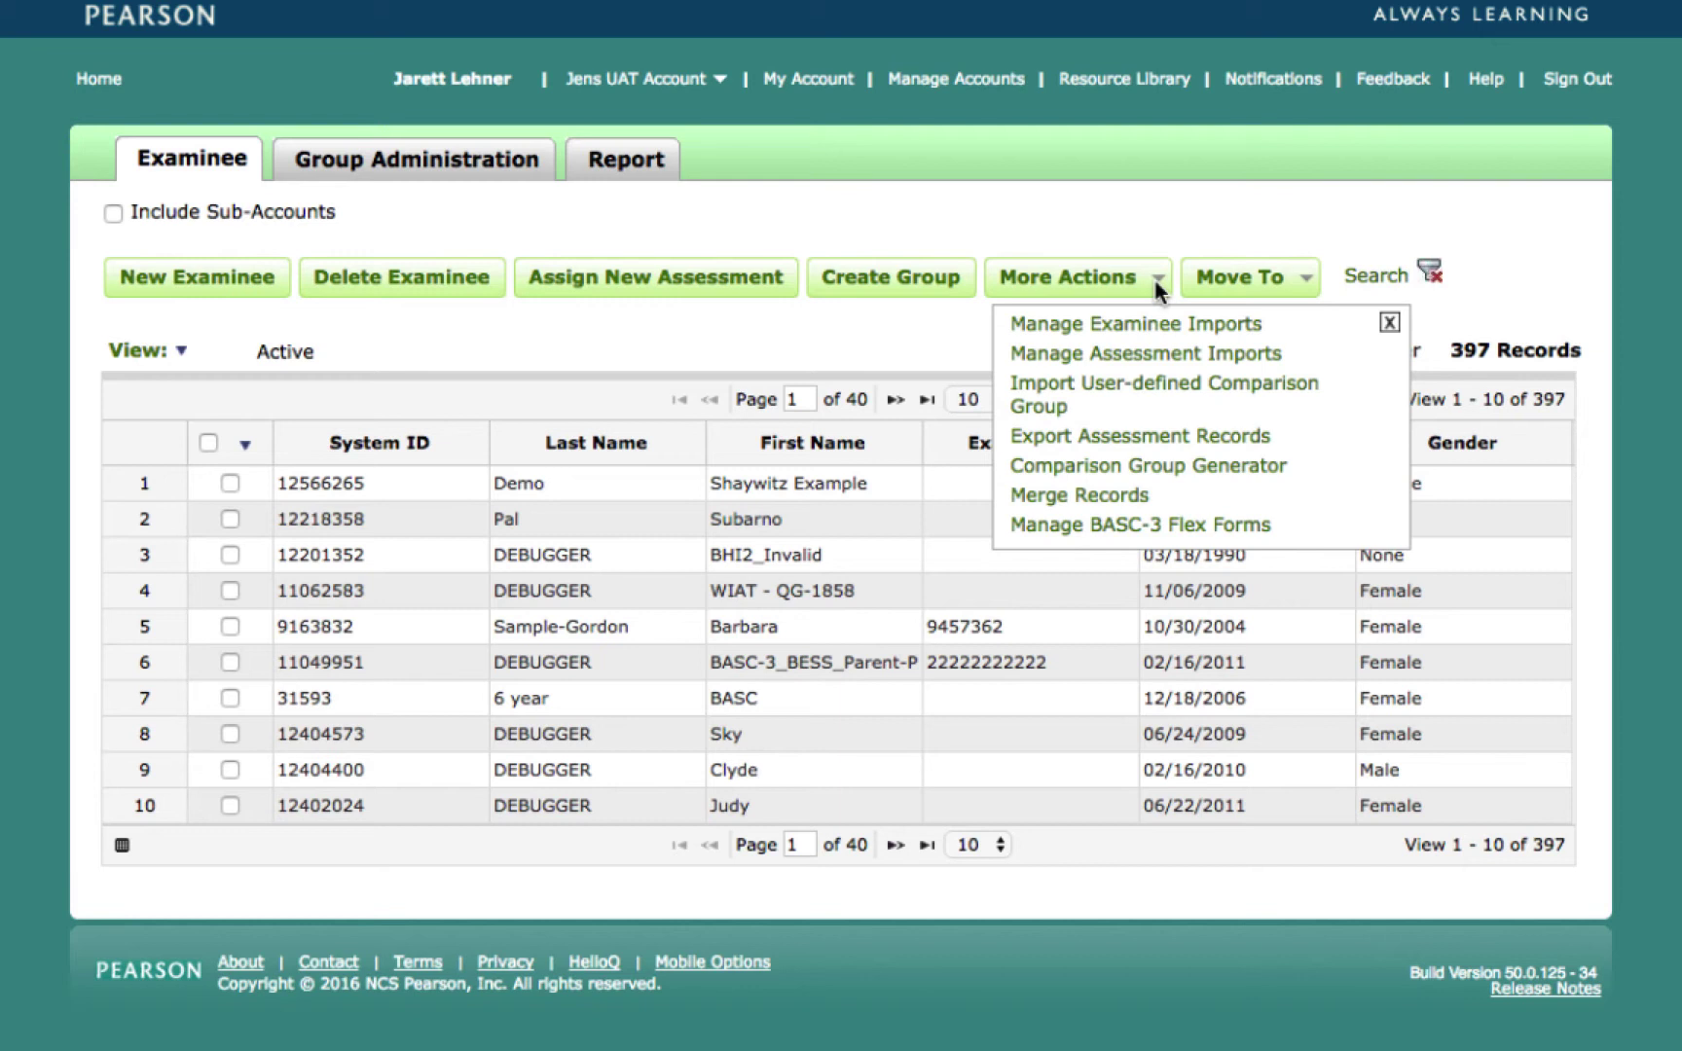
click(954, 320)
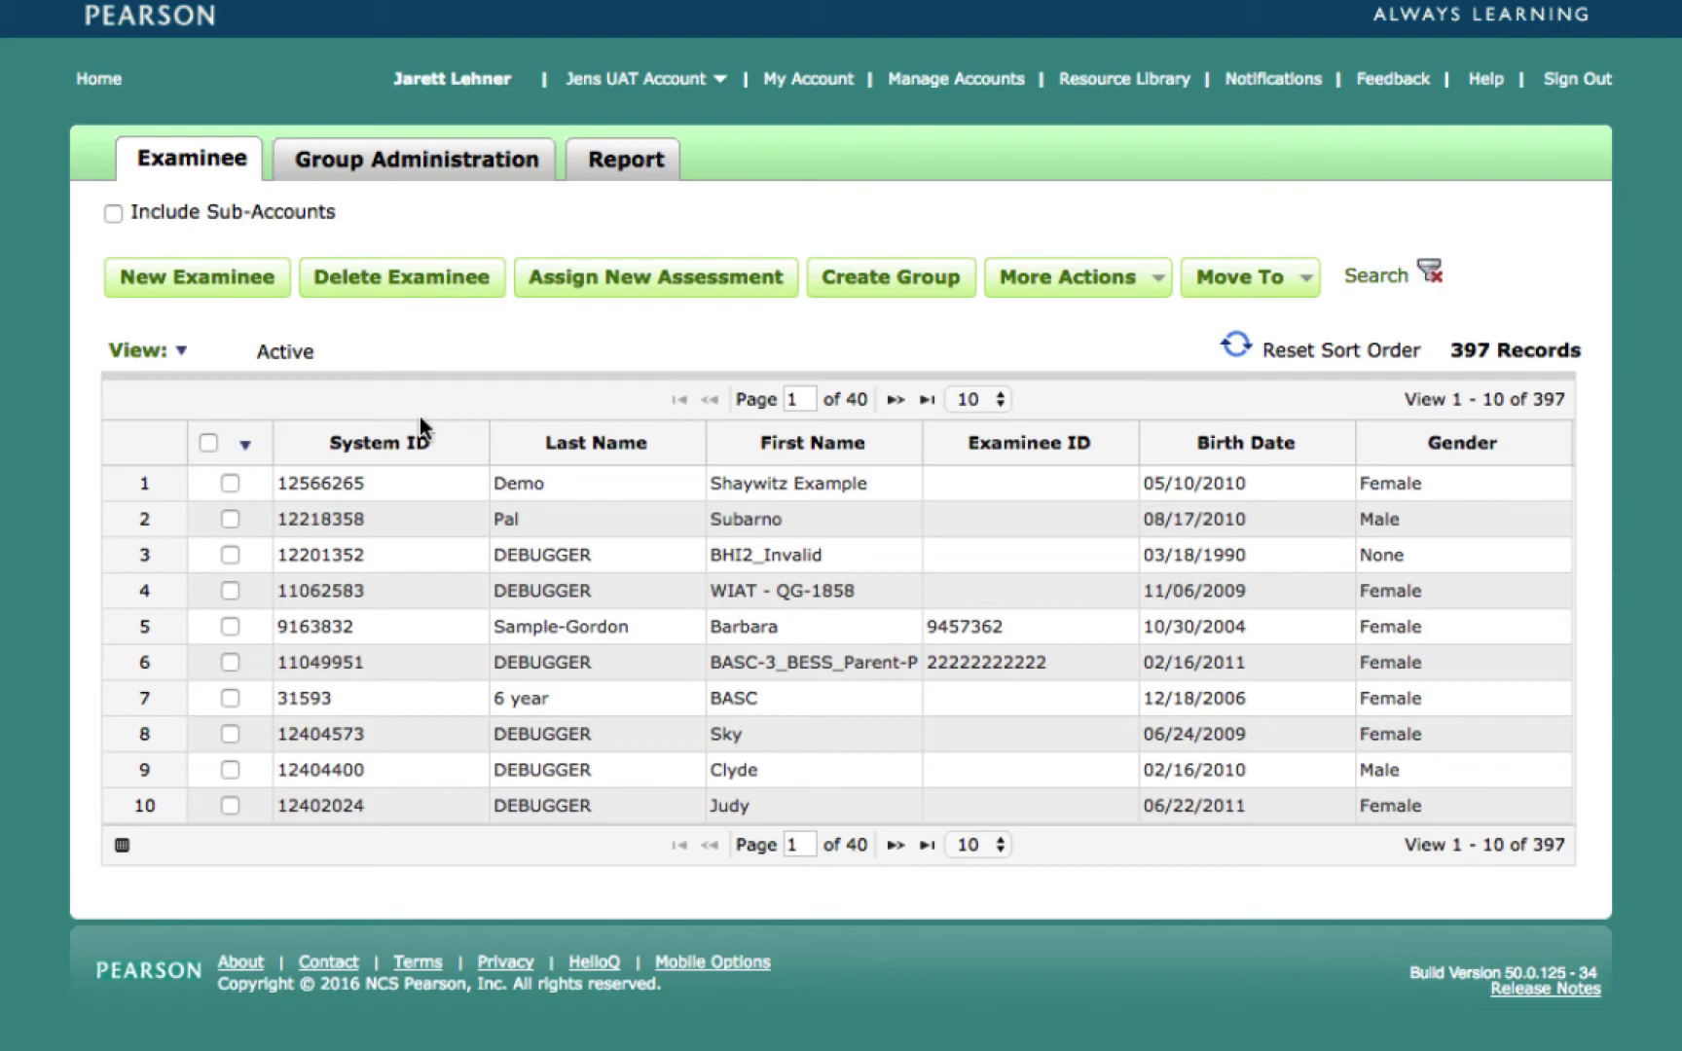
Assign Shaywitz DyslexiaScreen Form 2 from My Favorites to the first-row demo examinee.
click(230, 482)
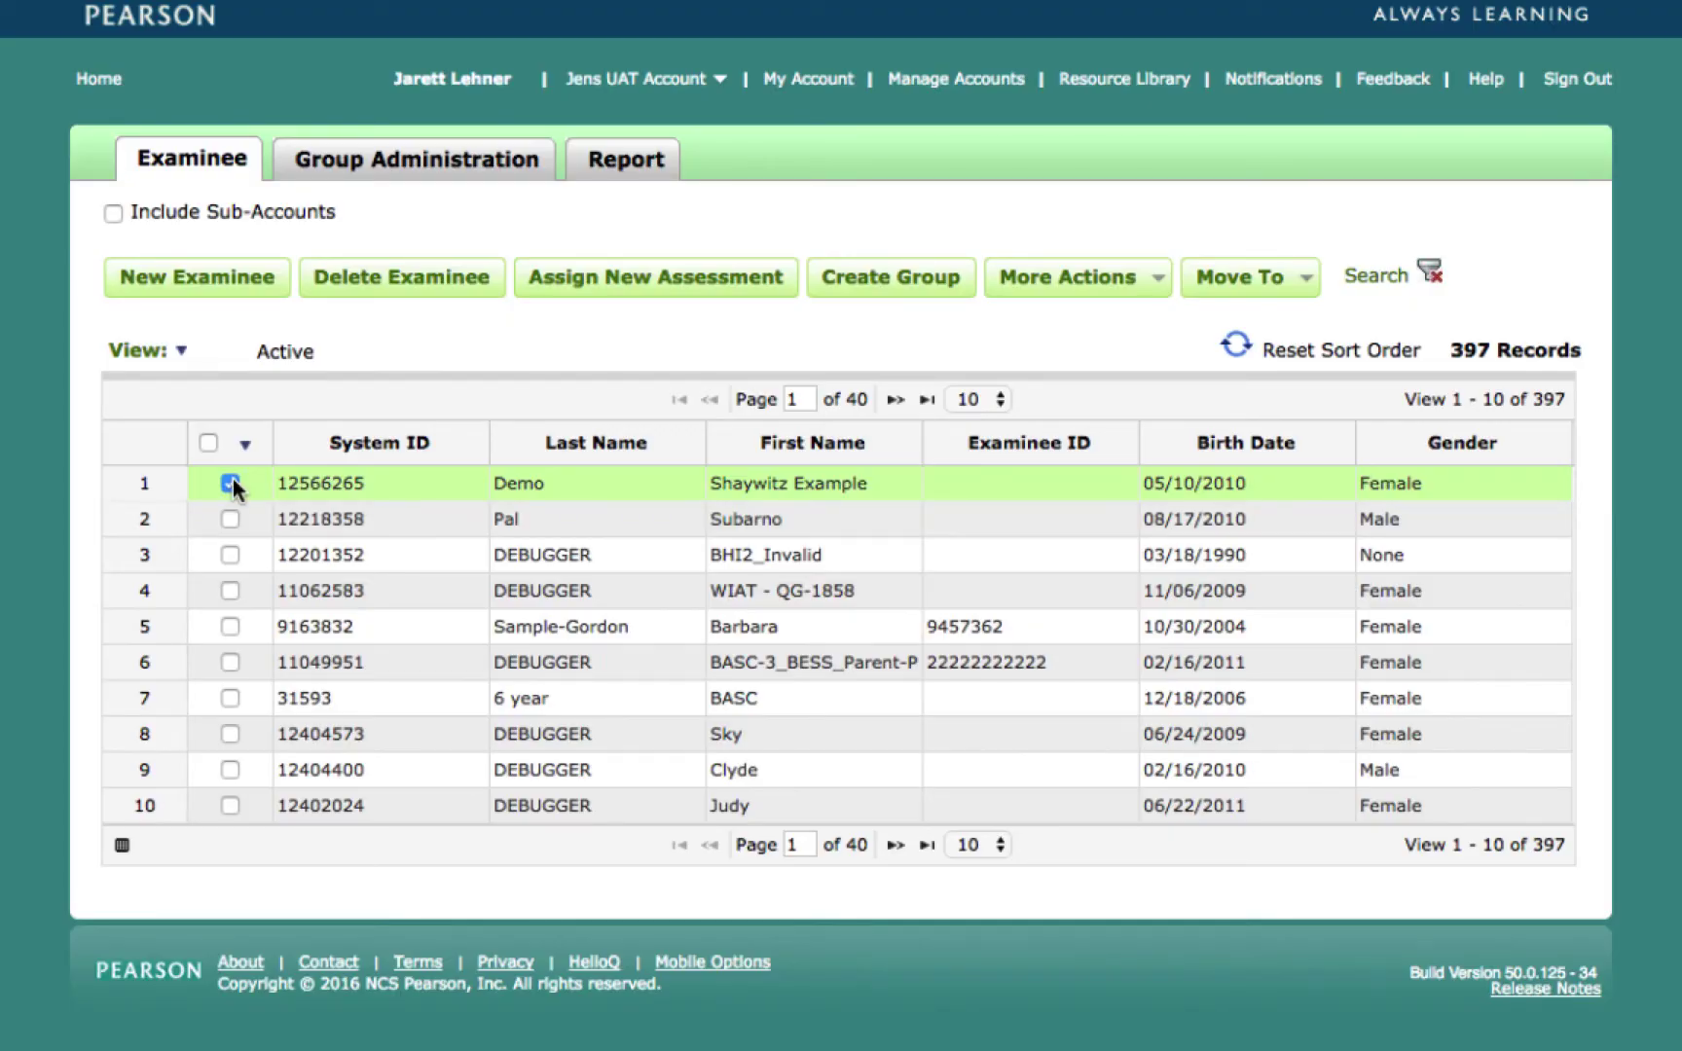
click(640, 279)
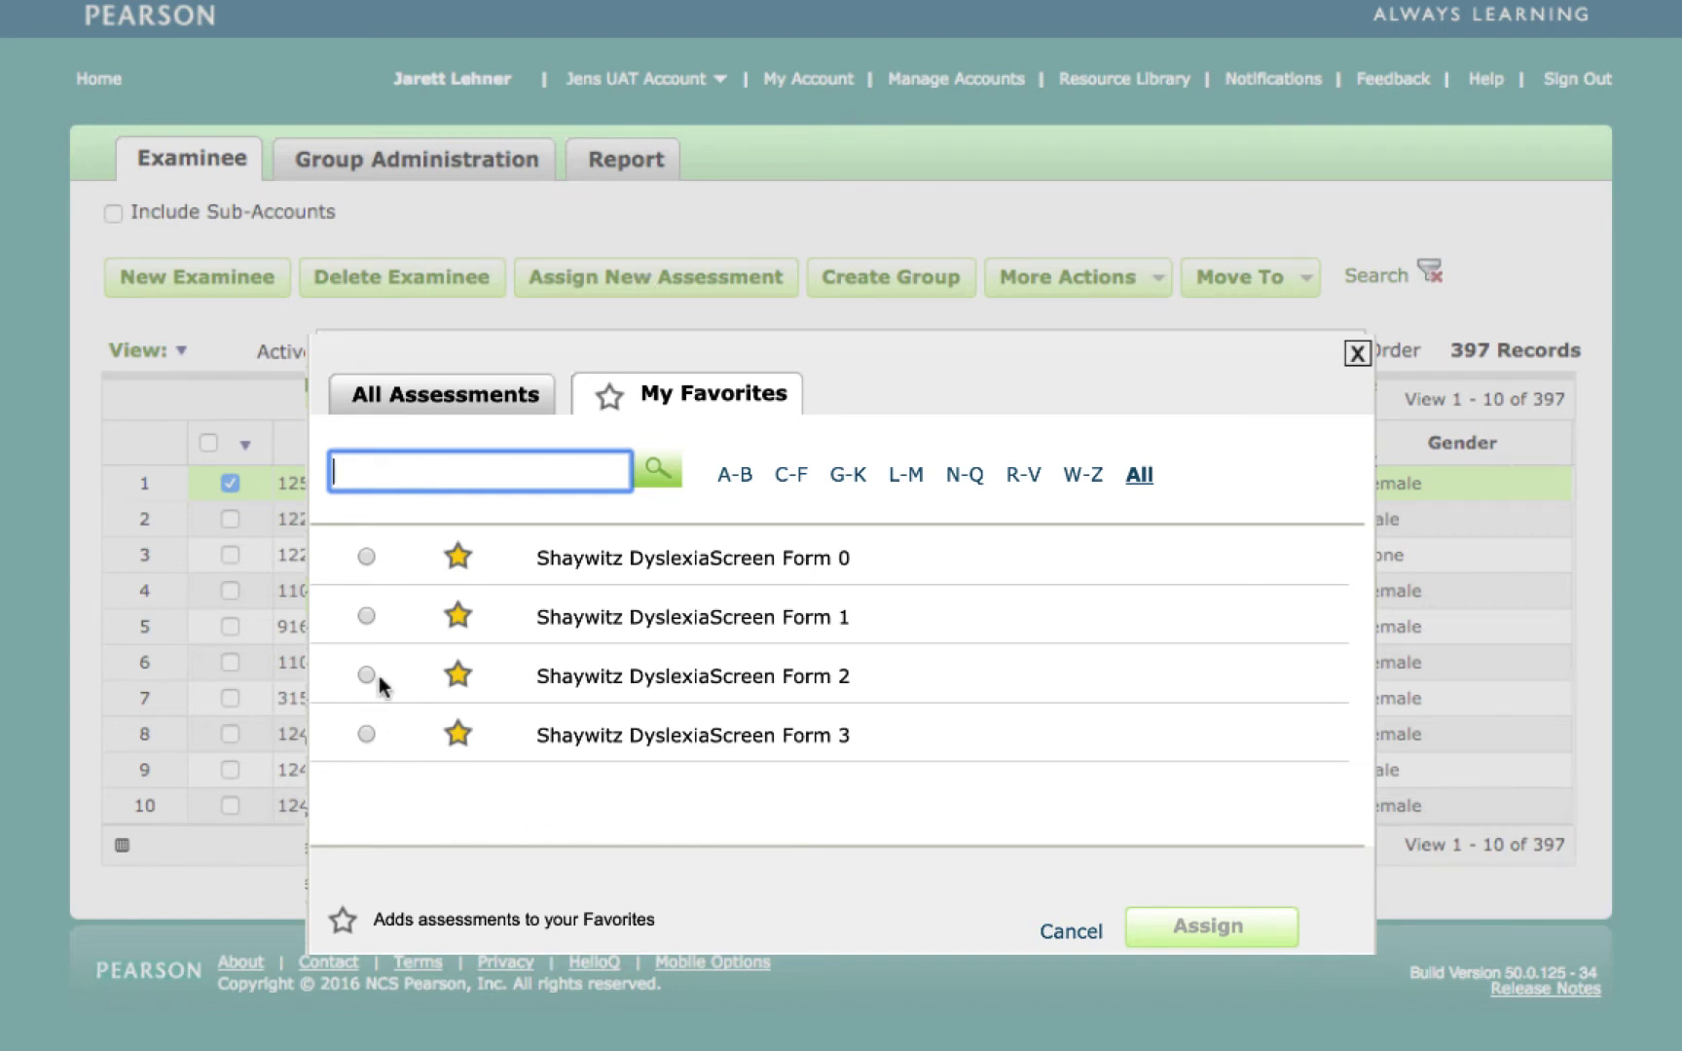
click(366, 615)
click(1208, 928)
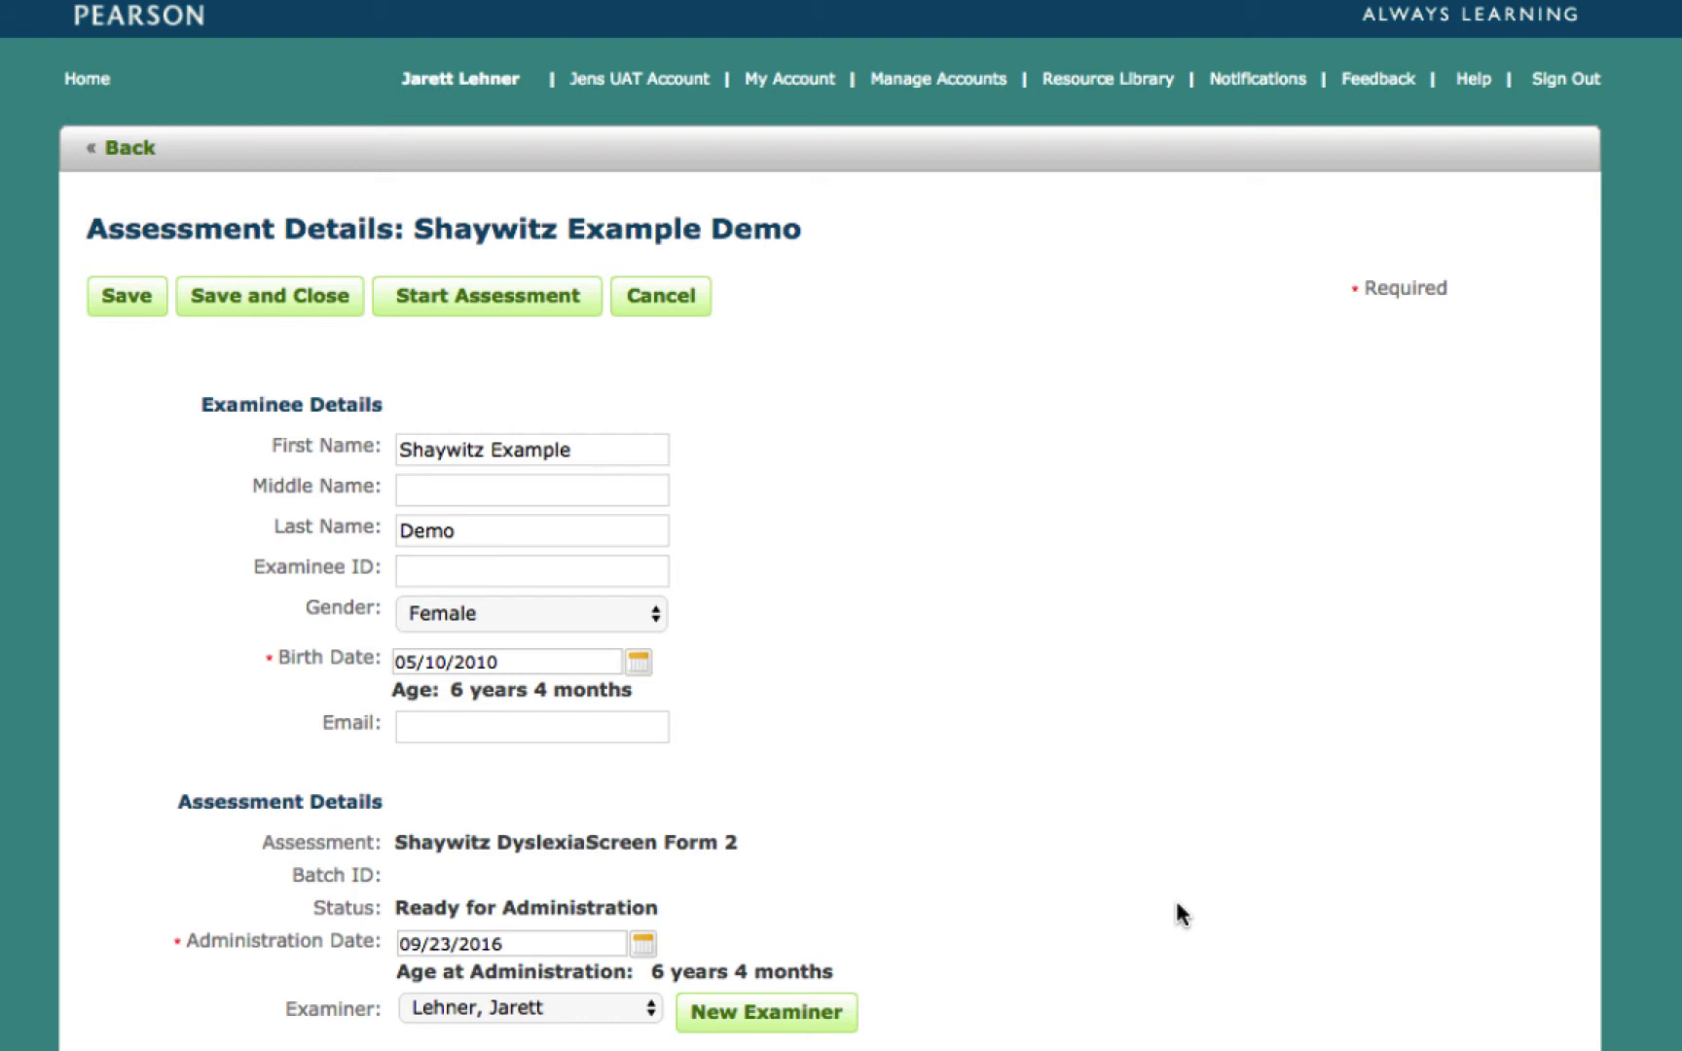
Scroll down to the Delivery options and Demographics section of the assessment details.
scroll(1175, 915, down, 8)
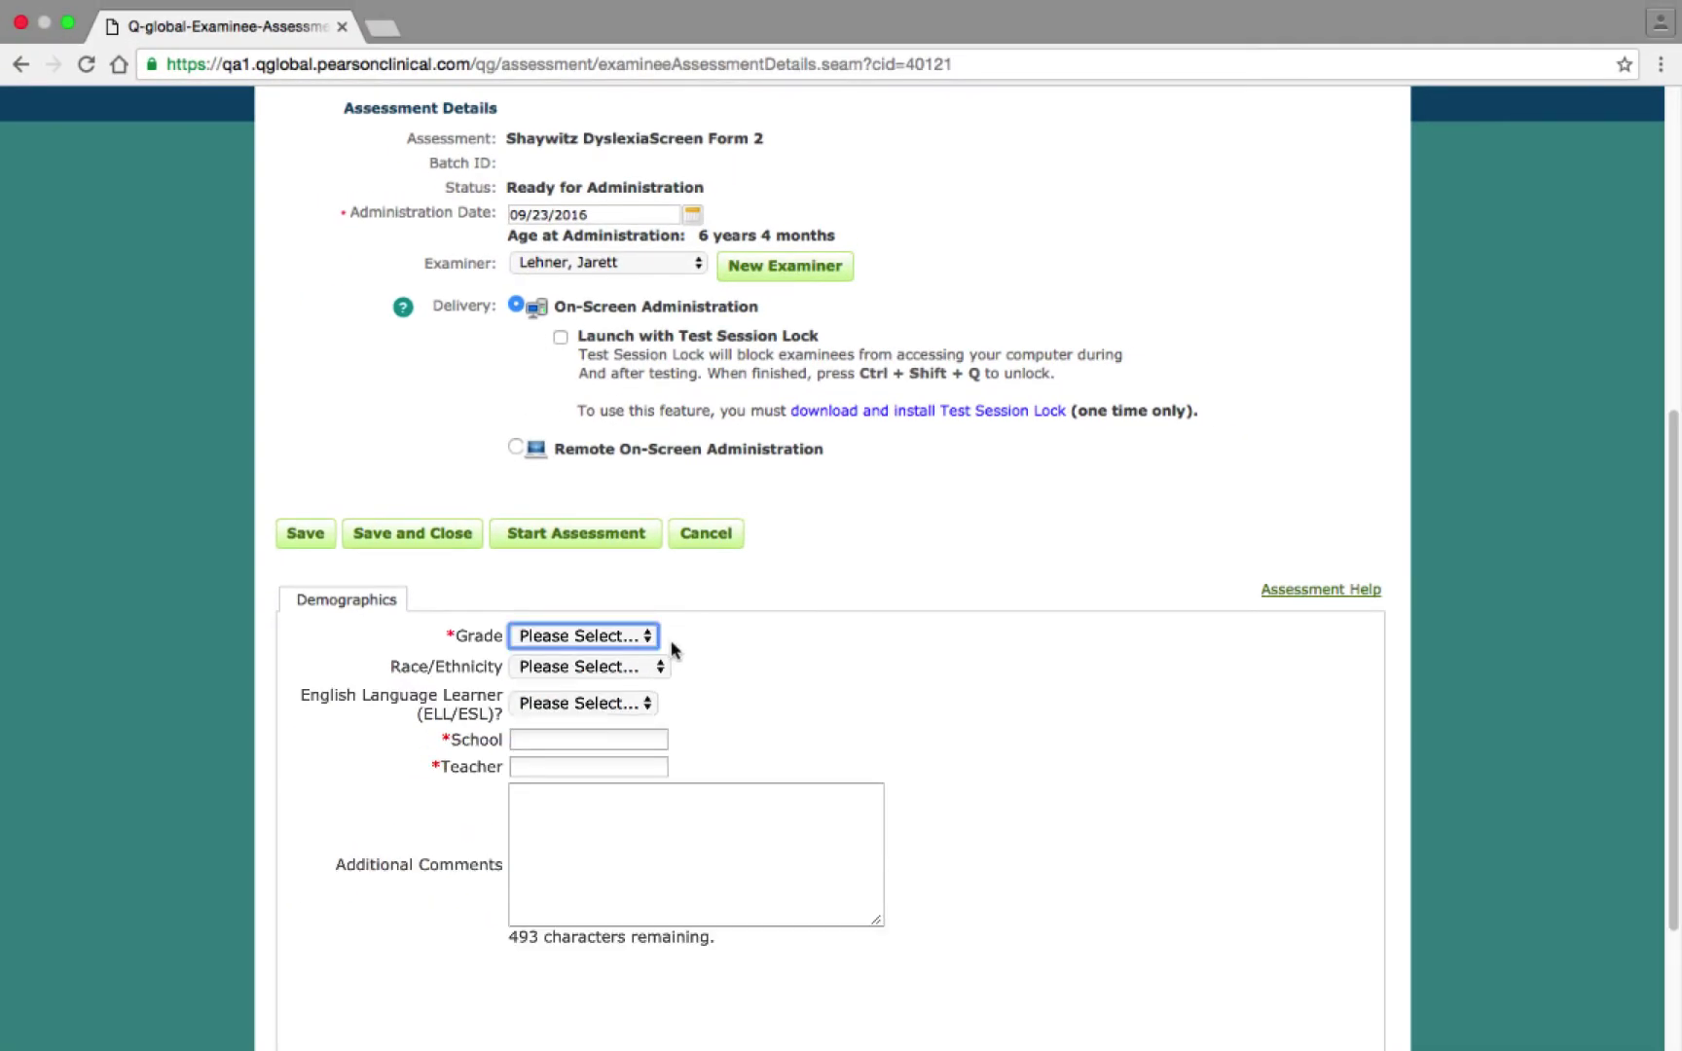
Enter Grade 1, school 'John Doe' and teacher 'Demo Teacher', then start on-screen administration, acknowledging the device notice.
click(647, 636)
click(641, 678)
key(Tab)
text(John Doe)
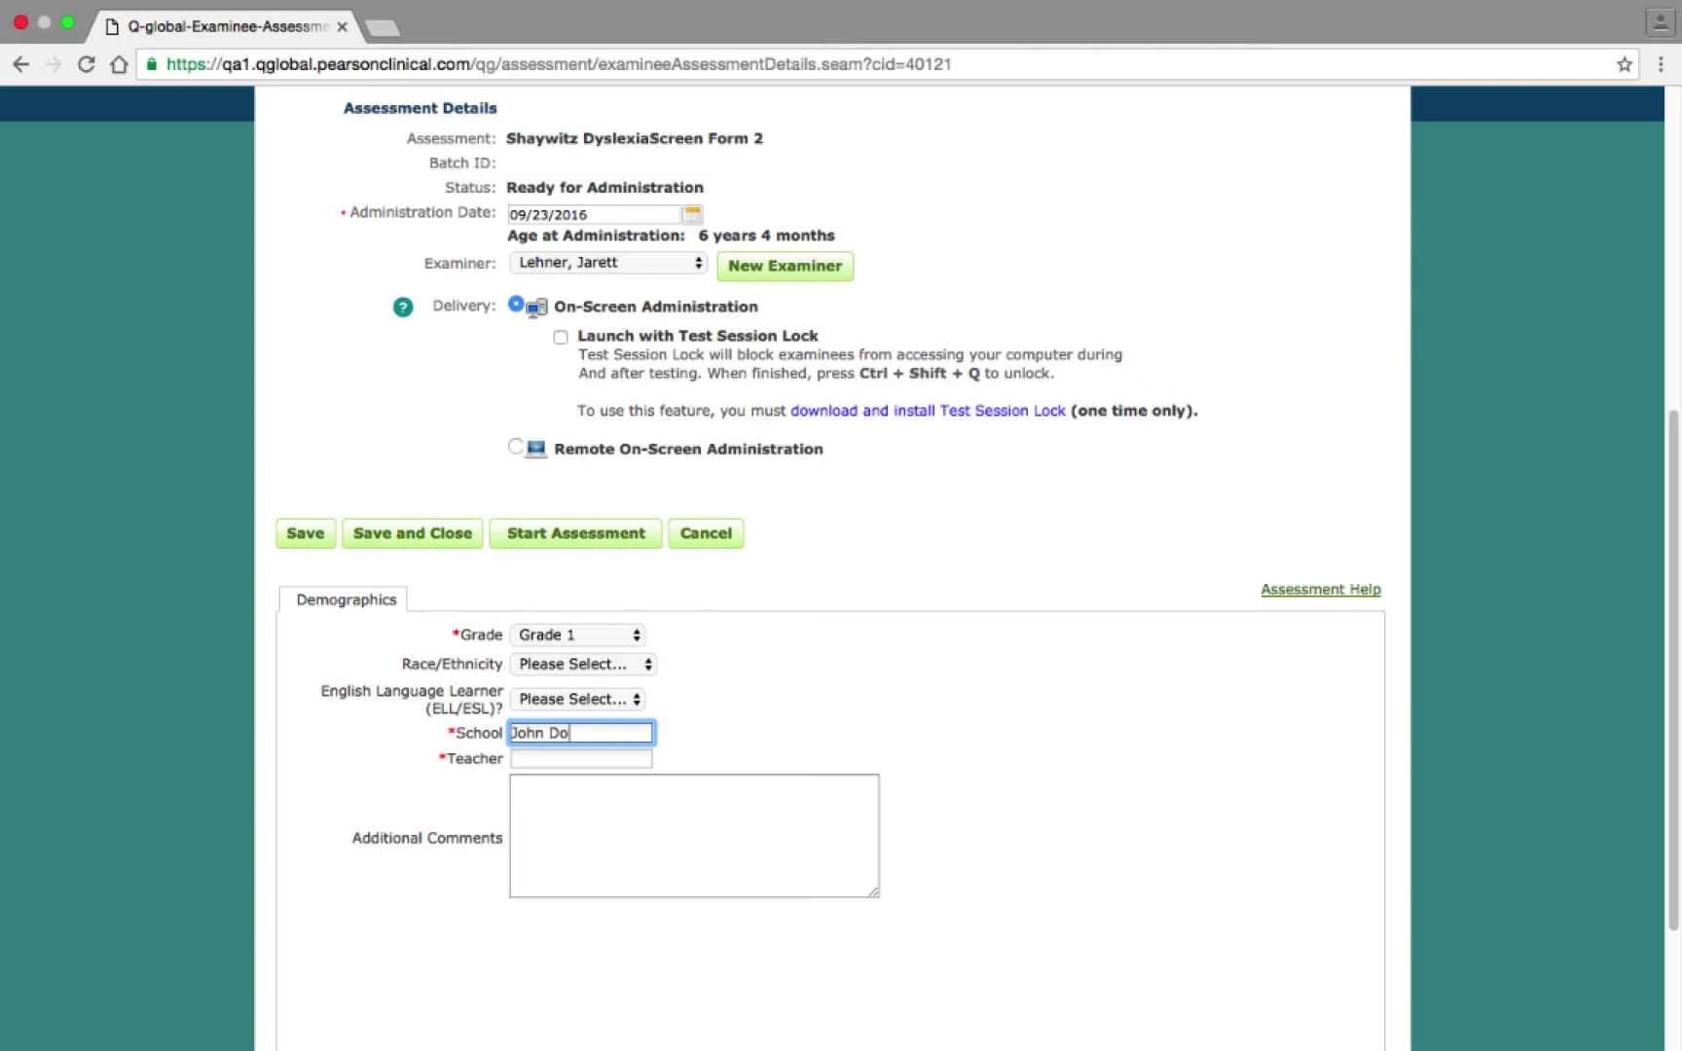
key(Tab)
text(Demo Teacher)
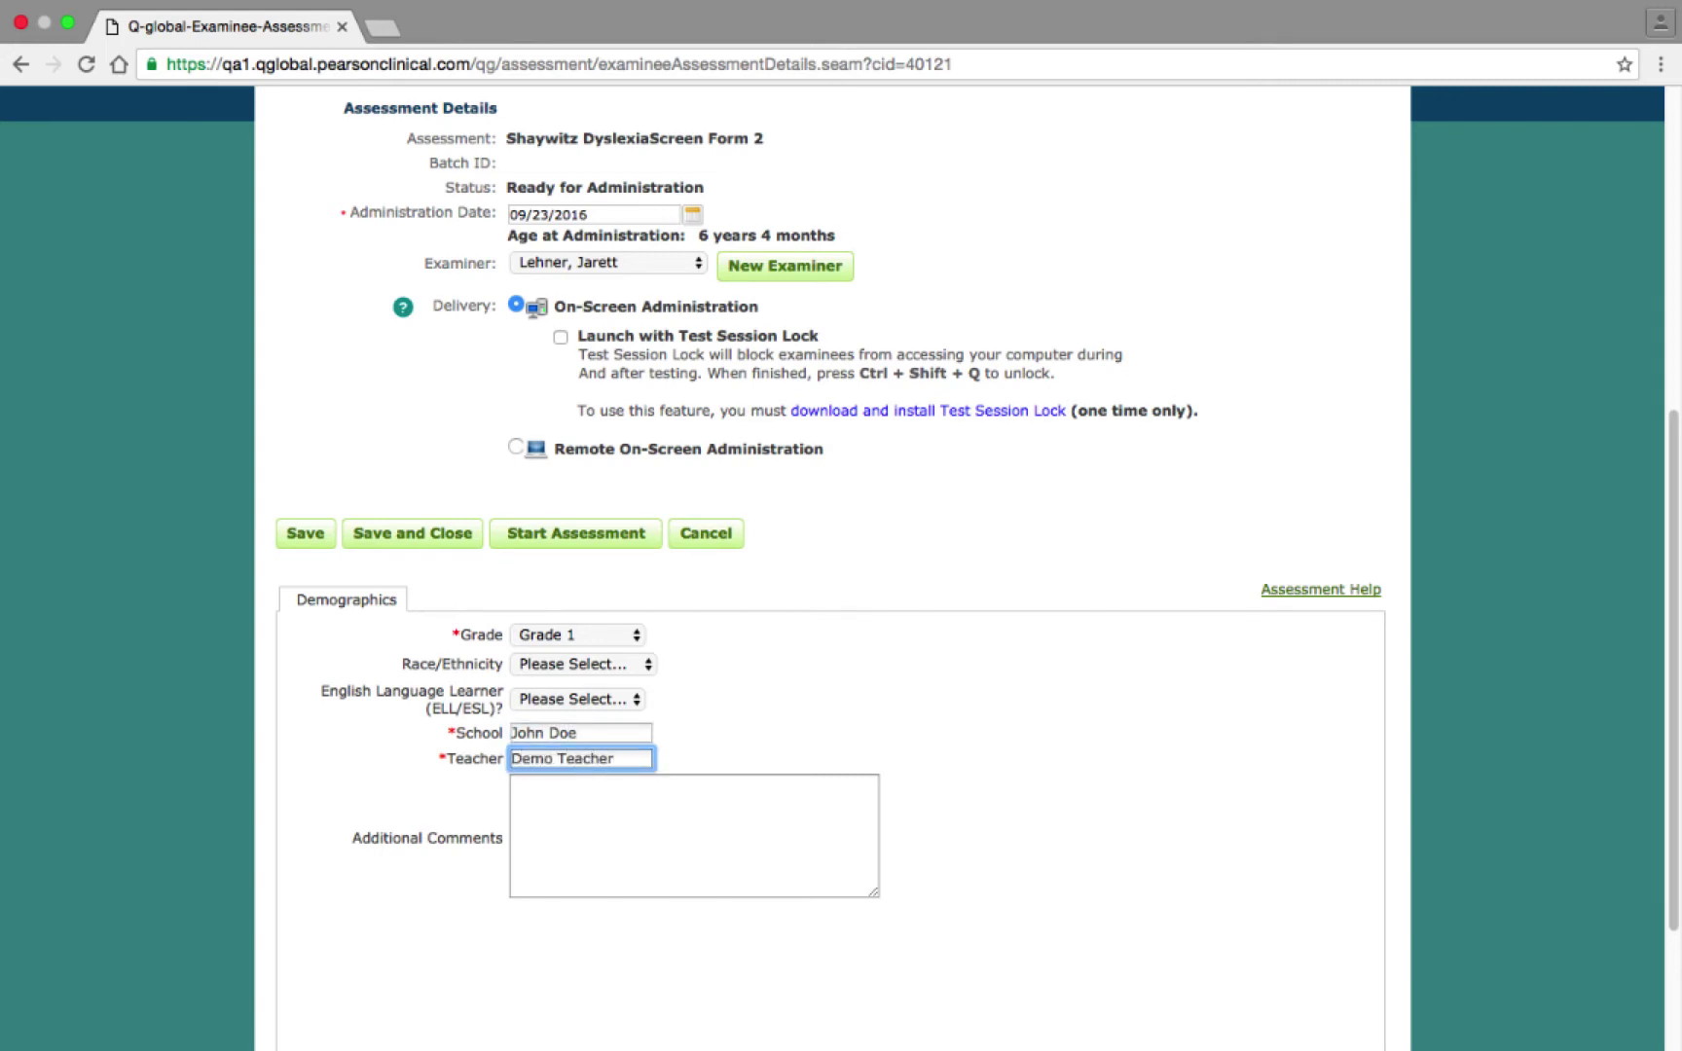
click(588, 536)
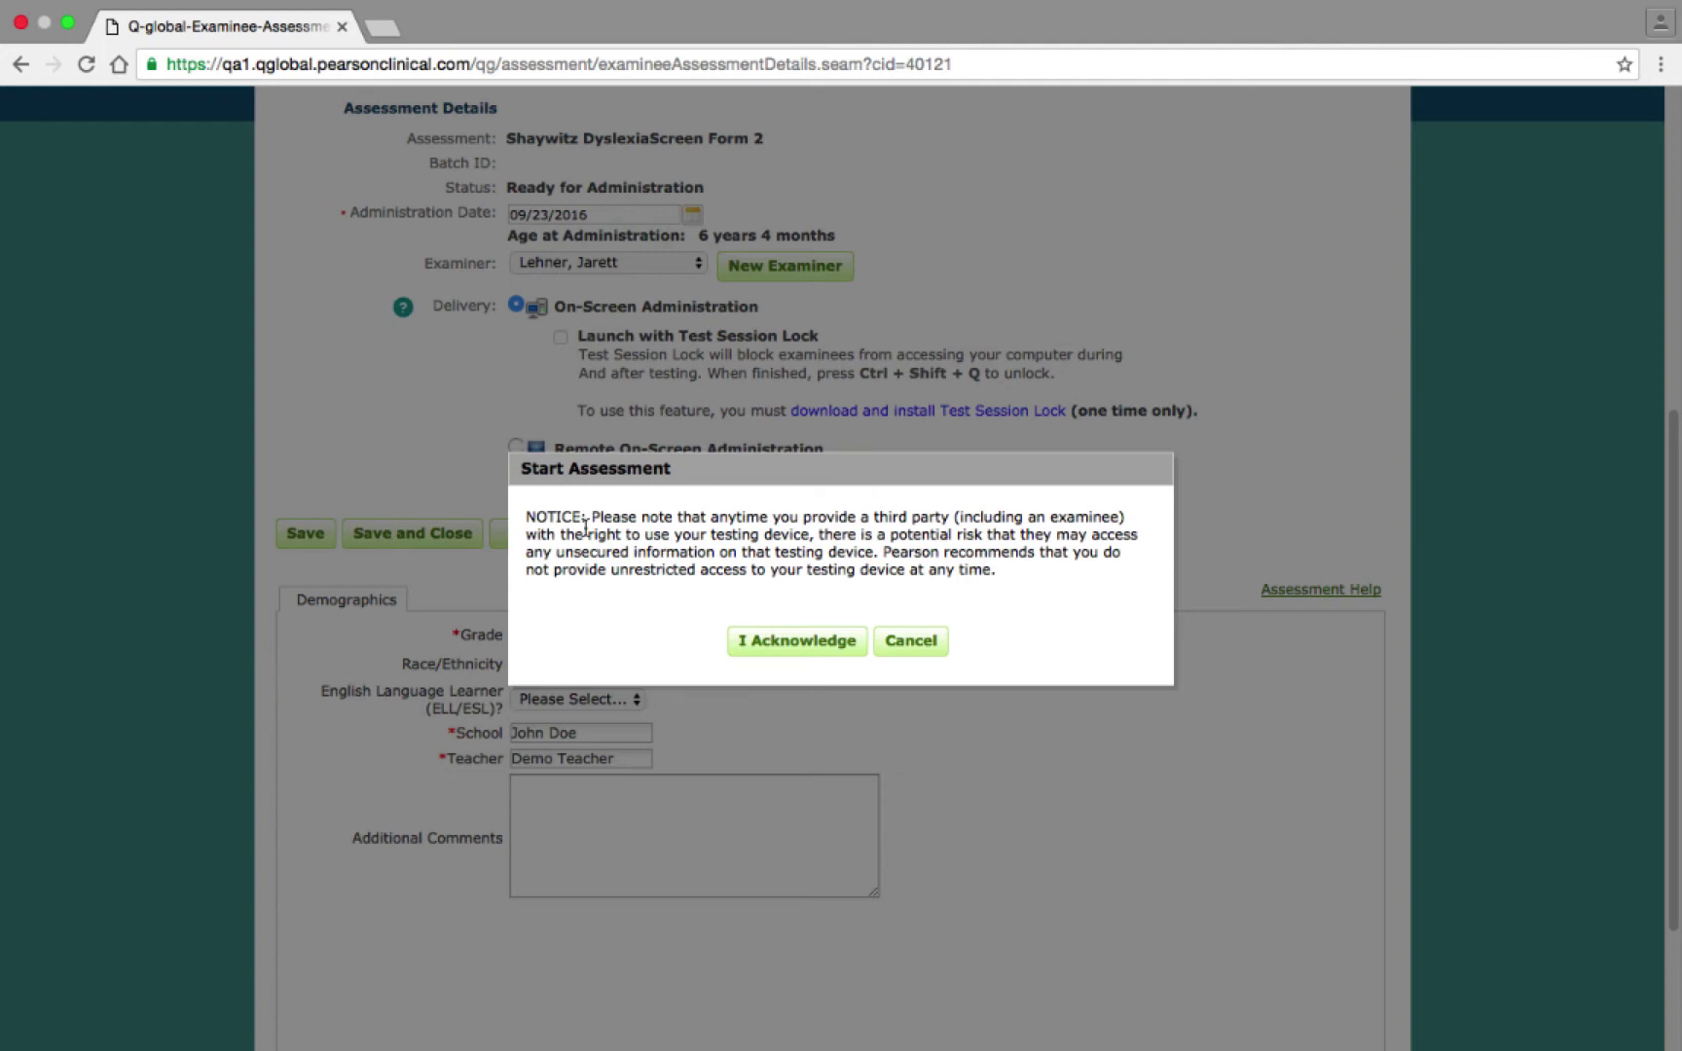
click(793, 650)
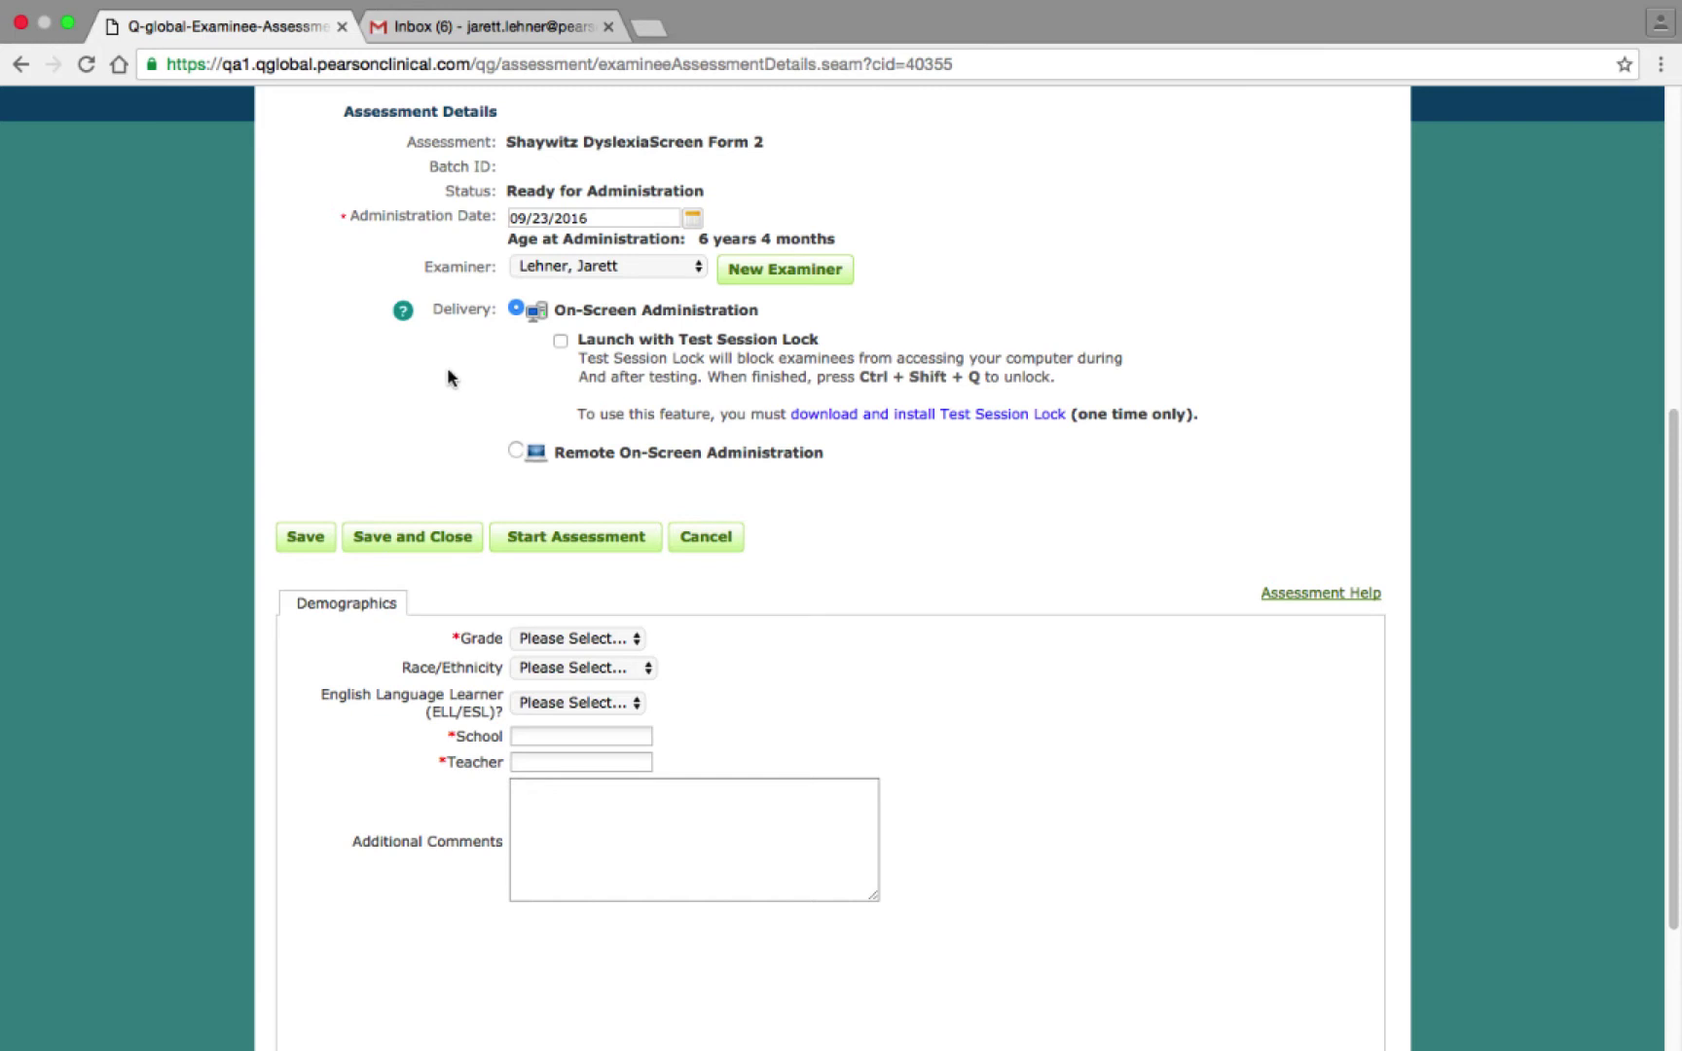
Switch delivery to Remote On-Screen Administration and enter the recipient's first name, last name and e-mail.
click(514, 452)
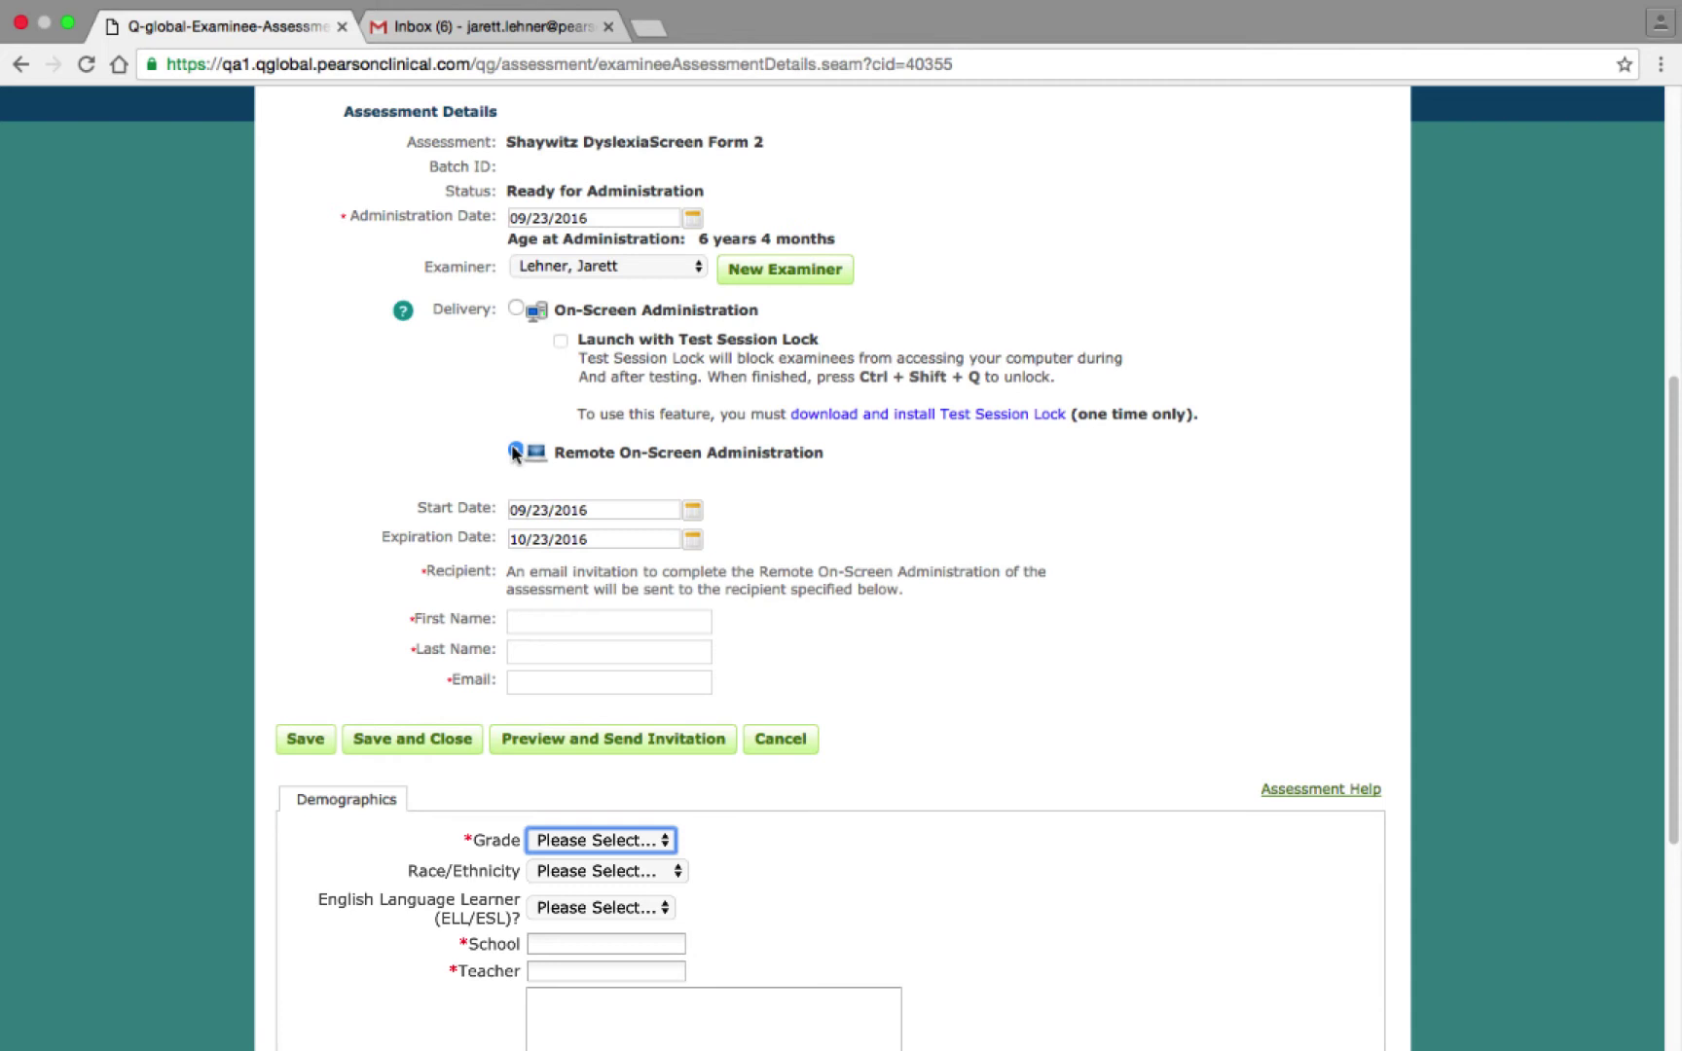
click(552, 618)
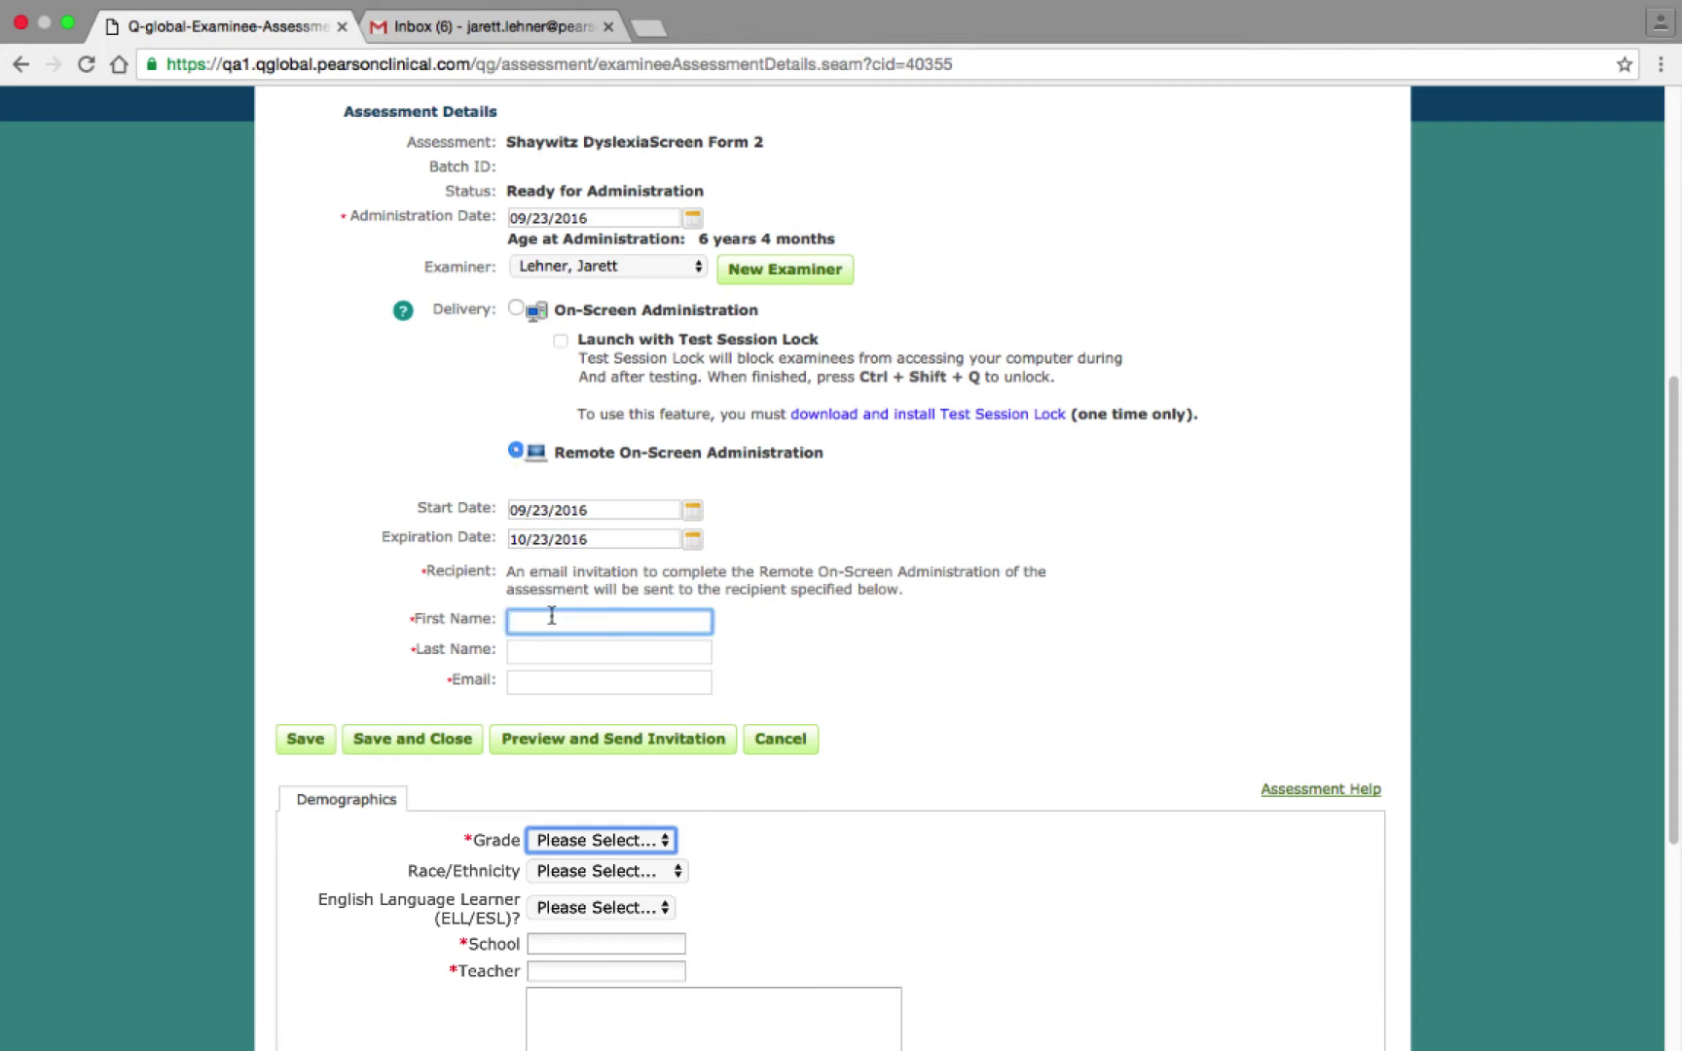
key(Tab)
key(Tab)
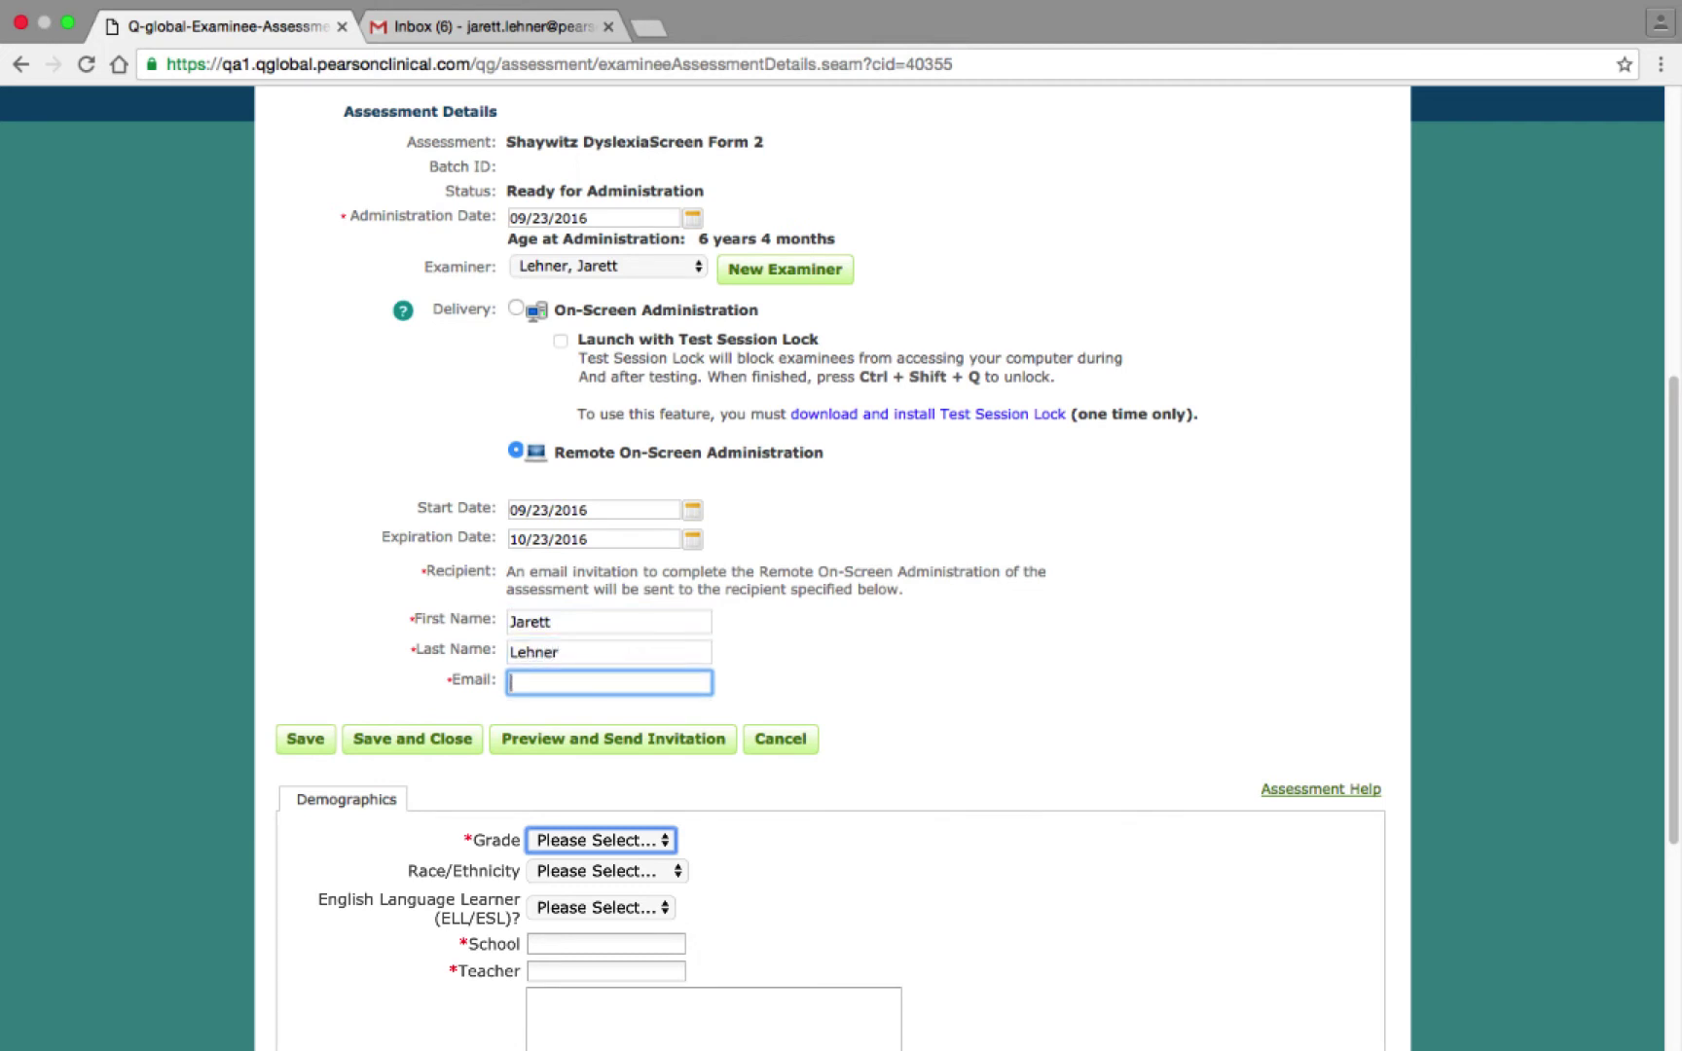
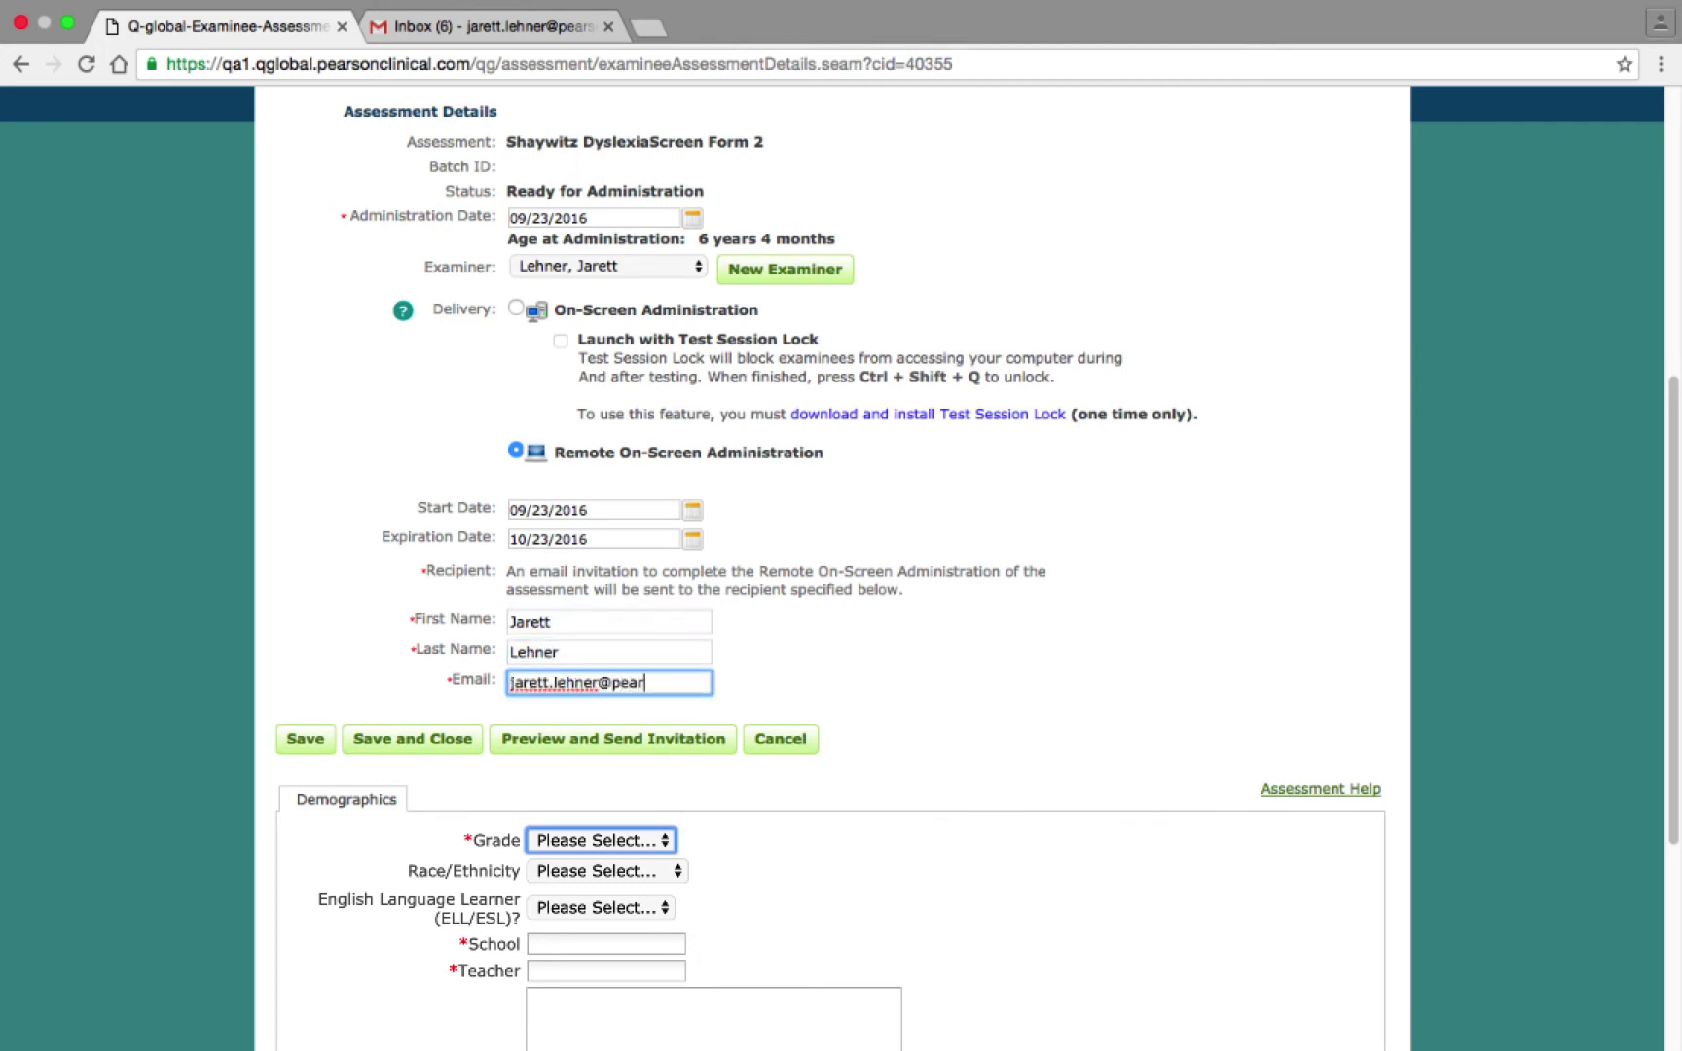
Set Grade 1, school 'John Doe' and the teacher's name, then preview the invitation e-mail.
click(665, 841)
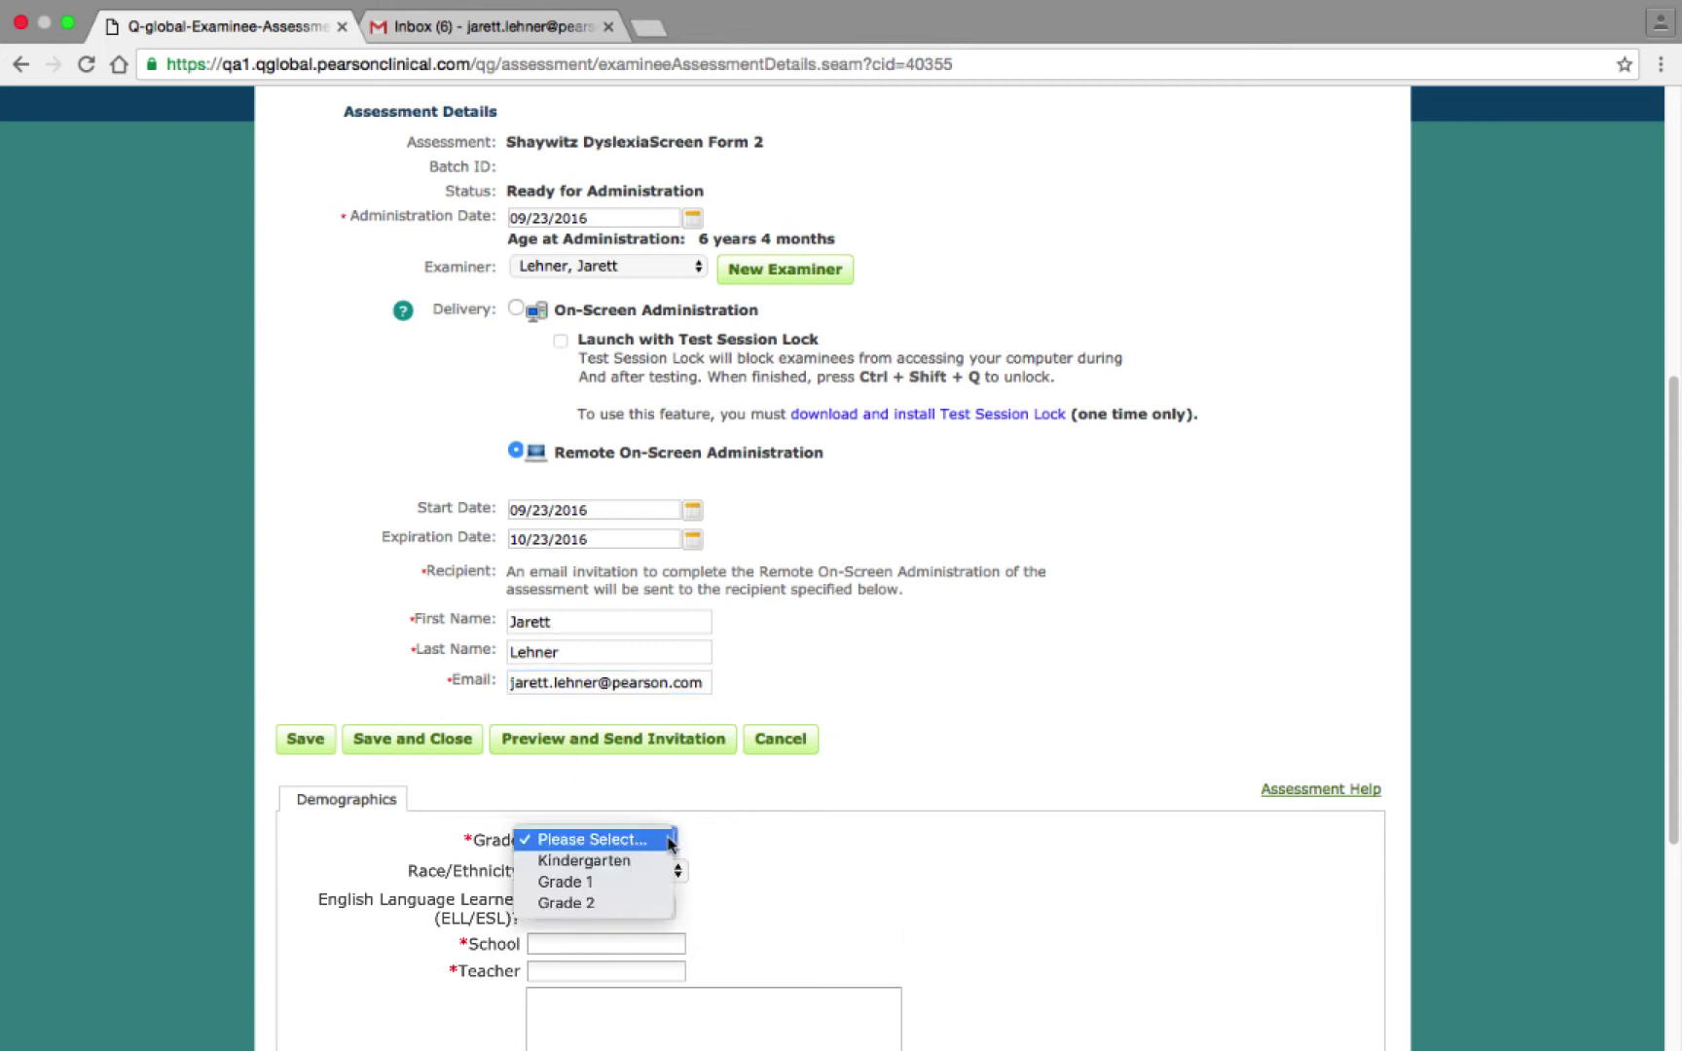
click(657, 883)
click(581, 932)
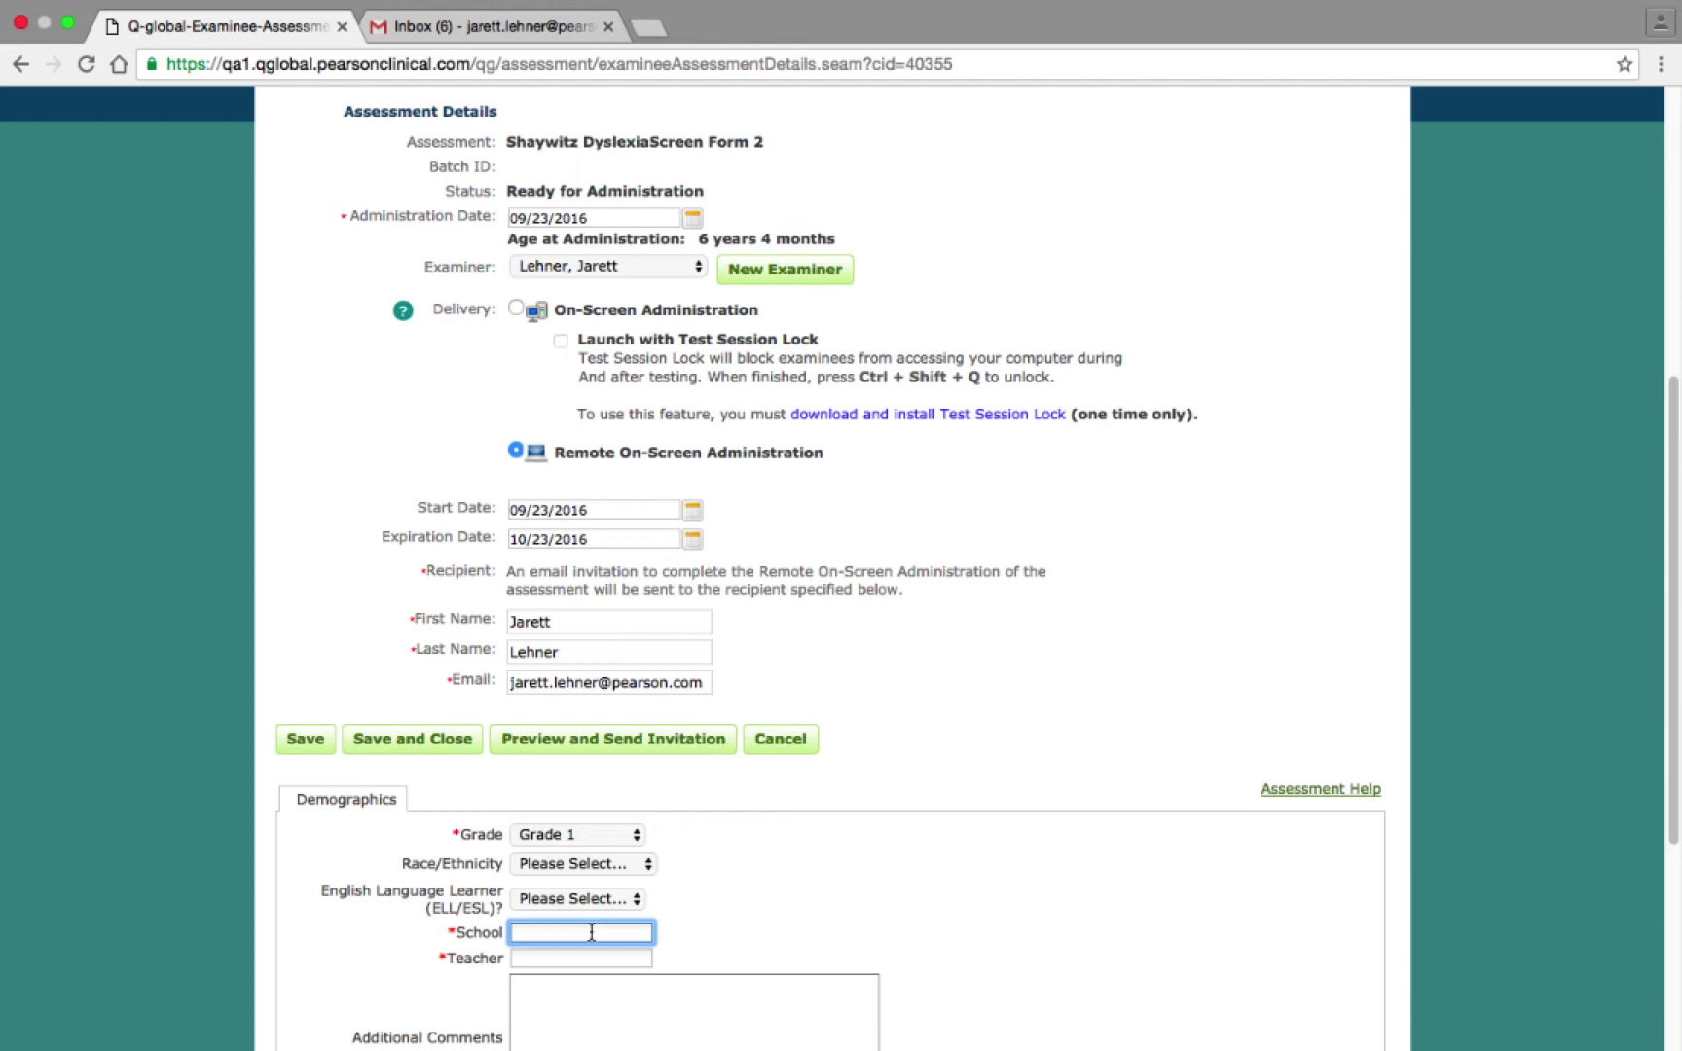
text(John Doe)
key(Tab)
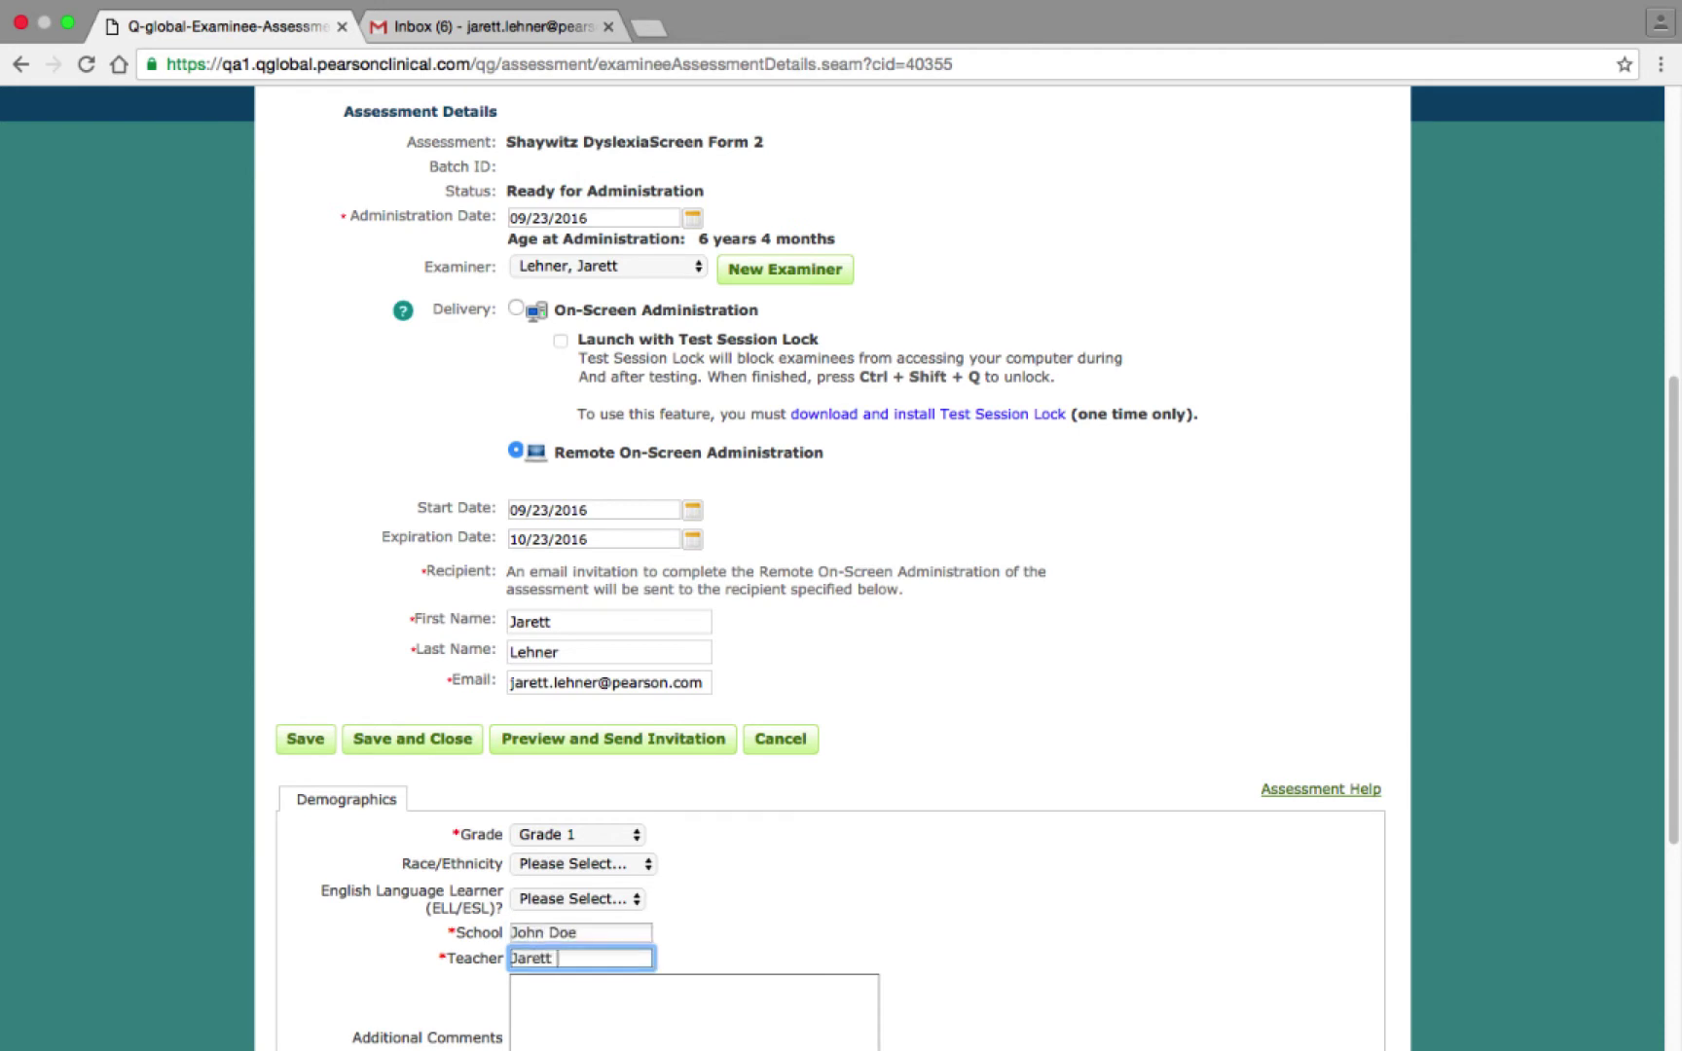
click(605, 743)
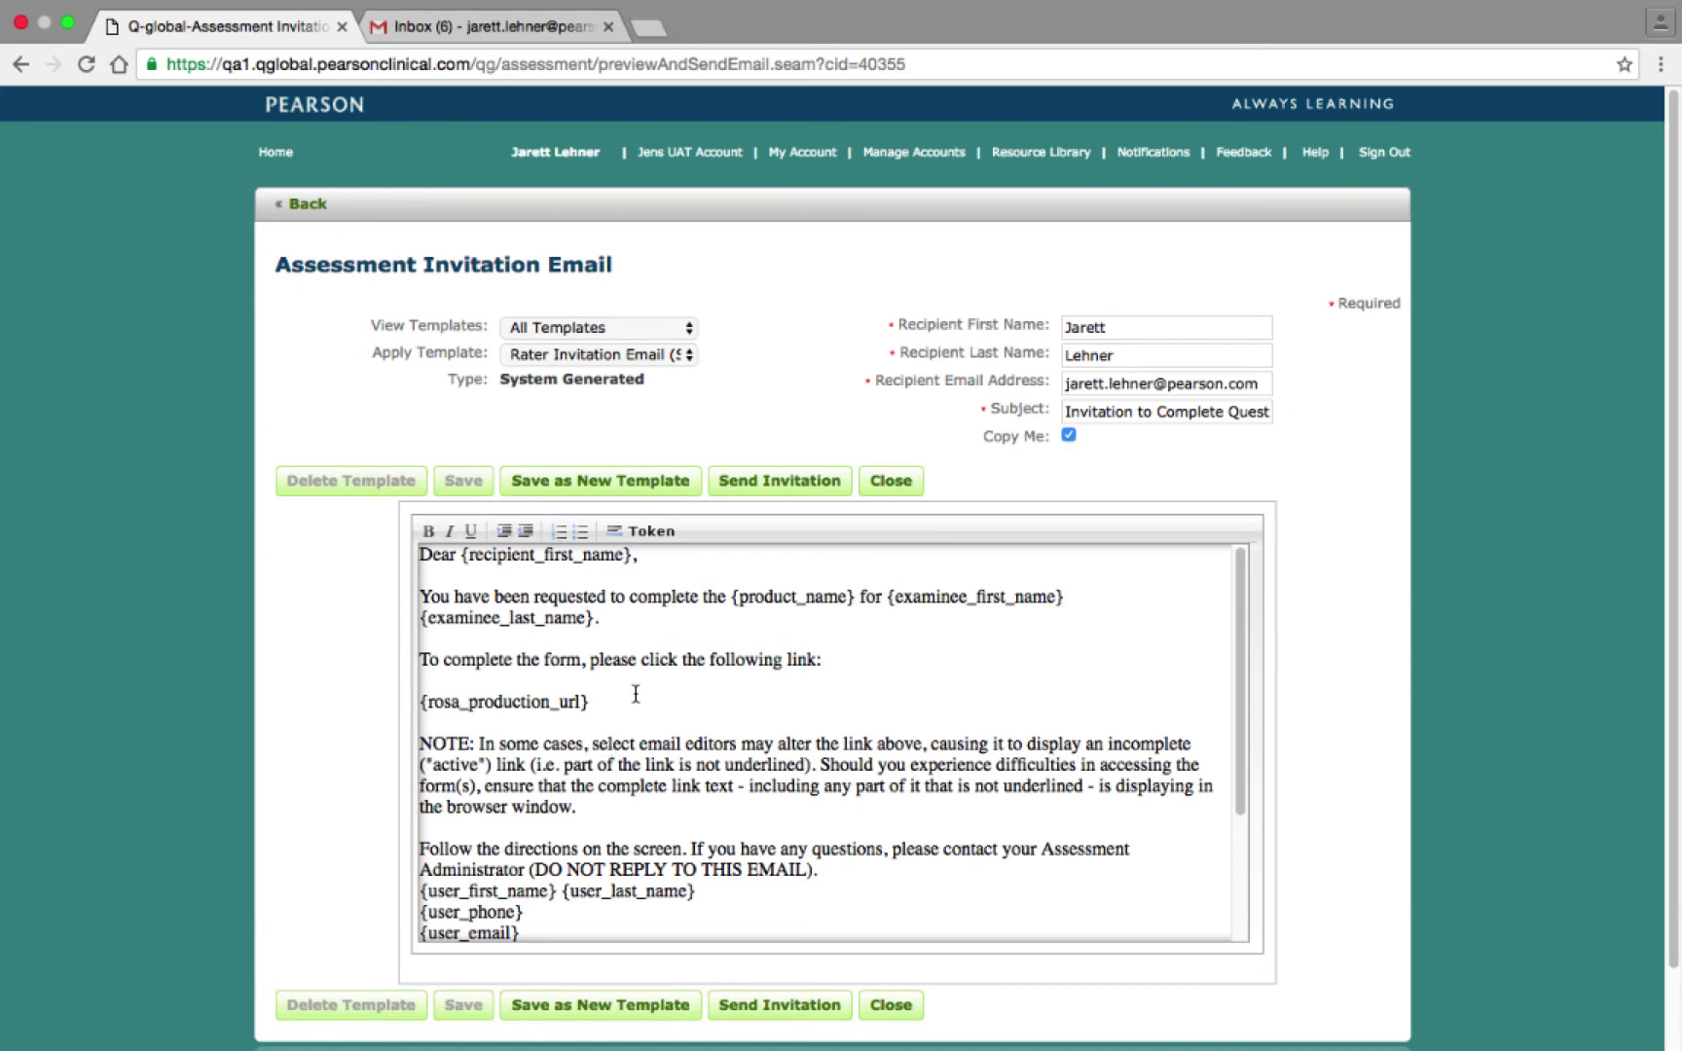
Send the invitation e-mail and switch to the Gmail inbox.
click(769, 482)
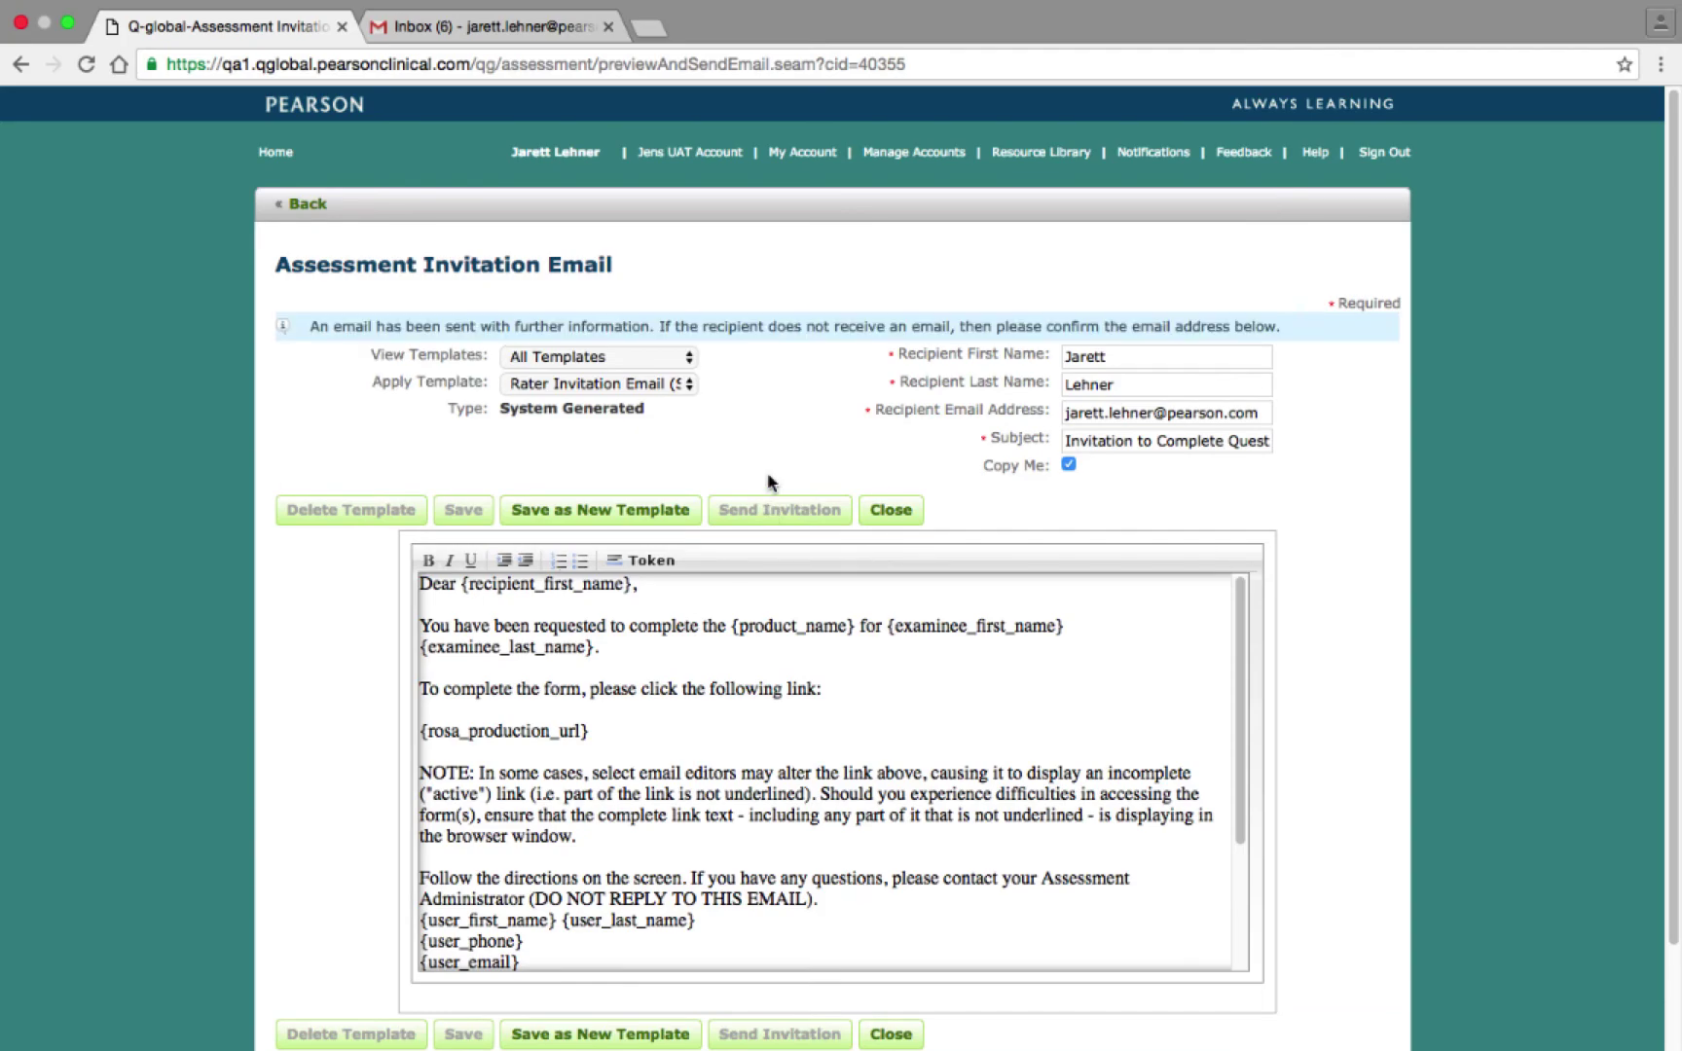
click(548, 33)
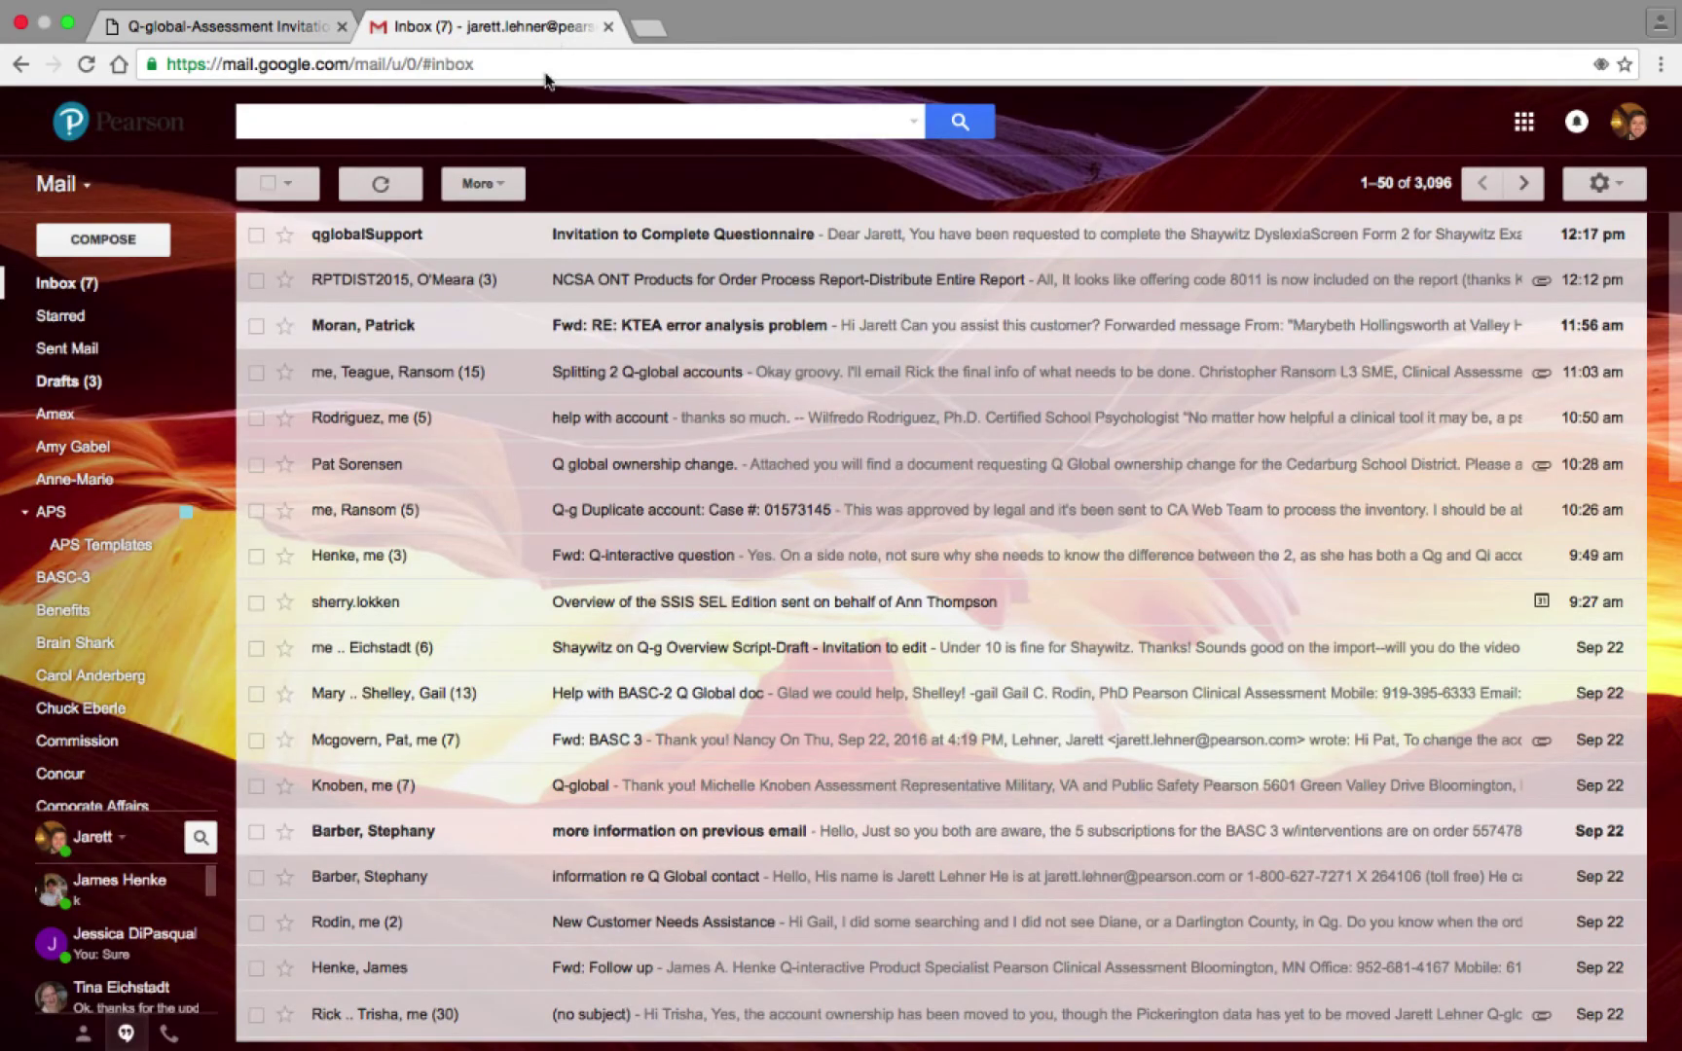
Open the 'Invitation to Complete Questionnaire' message in Gmail.
click(582, 234)
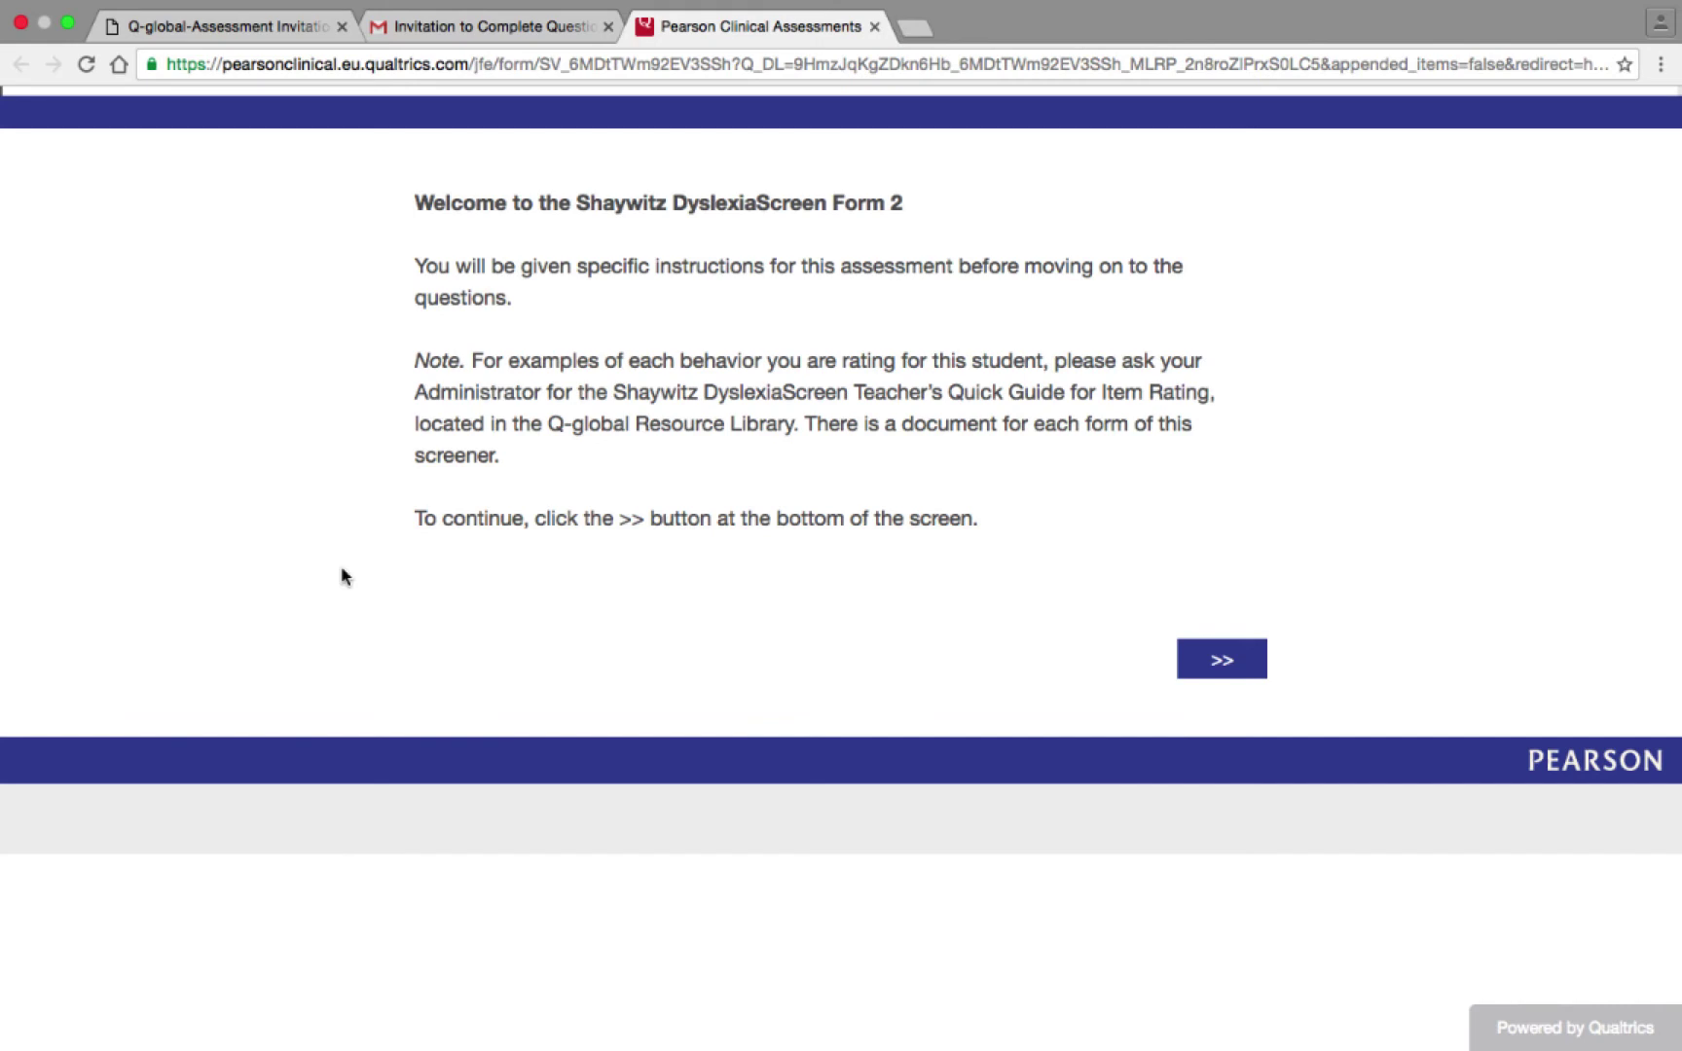
Get past the welcome and instructions, answer items 1–4 Never, Rarely, Sometimes, Often, and reach the end page.
click(1196, 660)
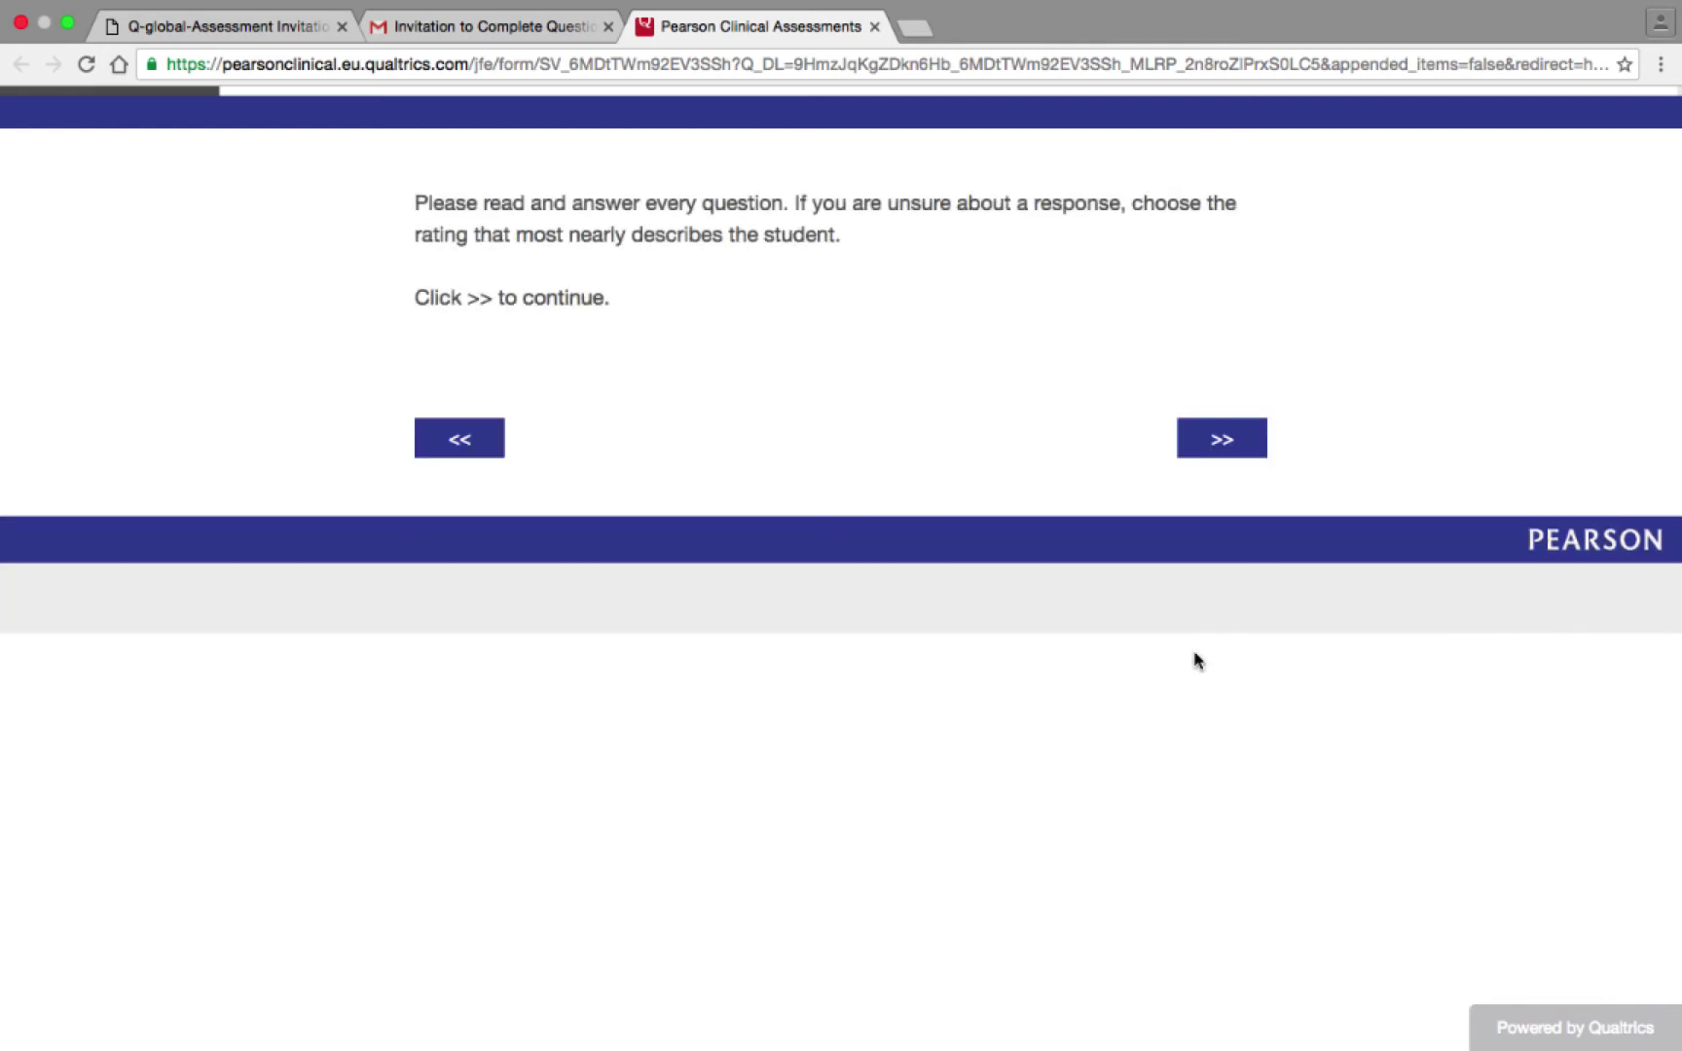
click(1216, 439)
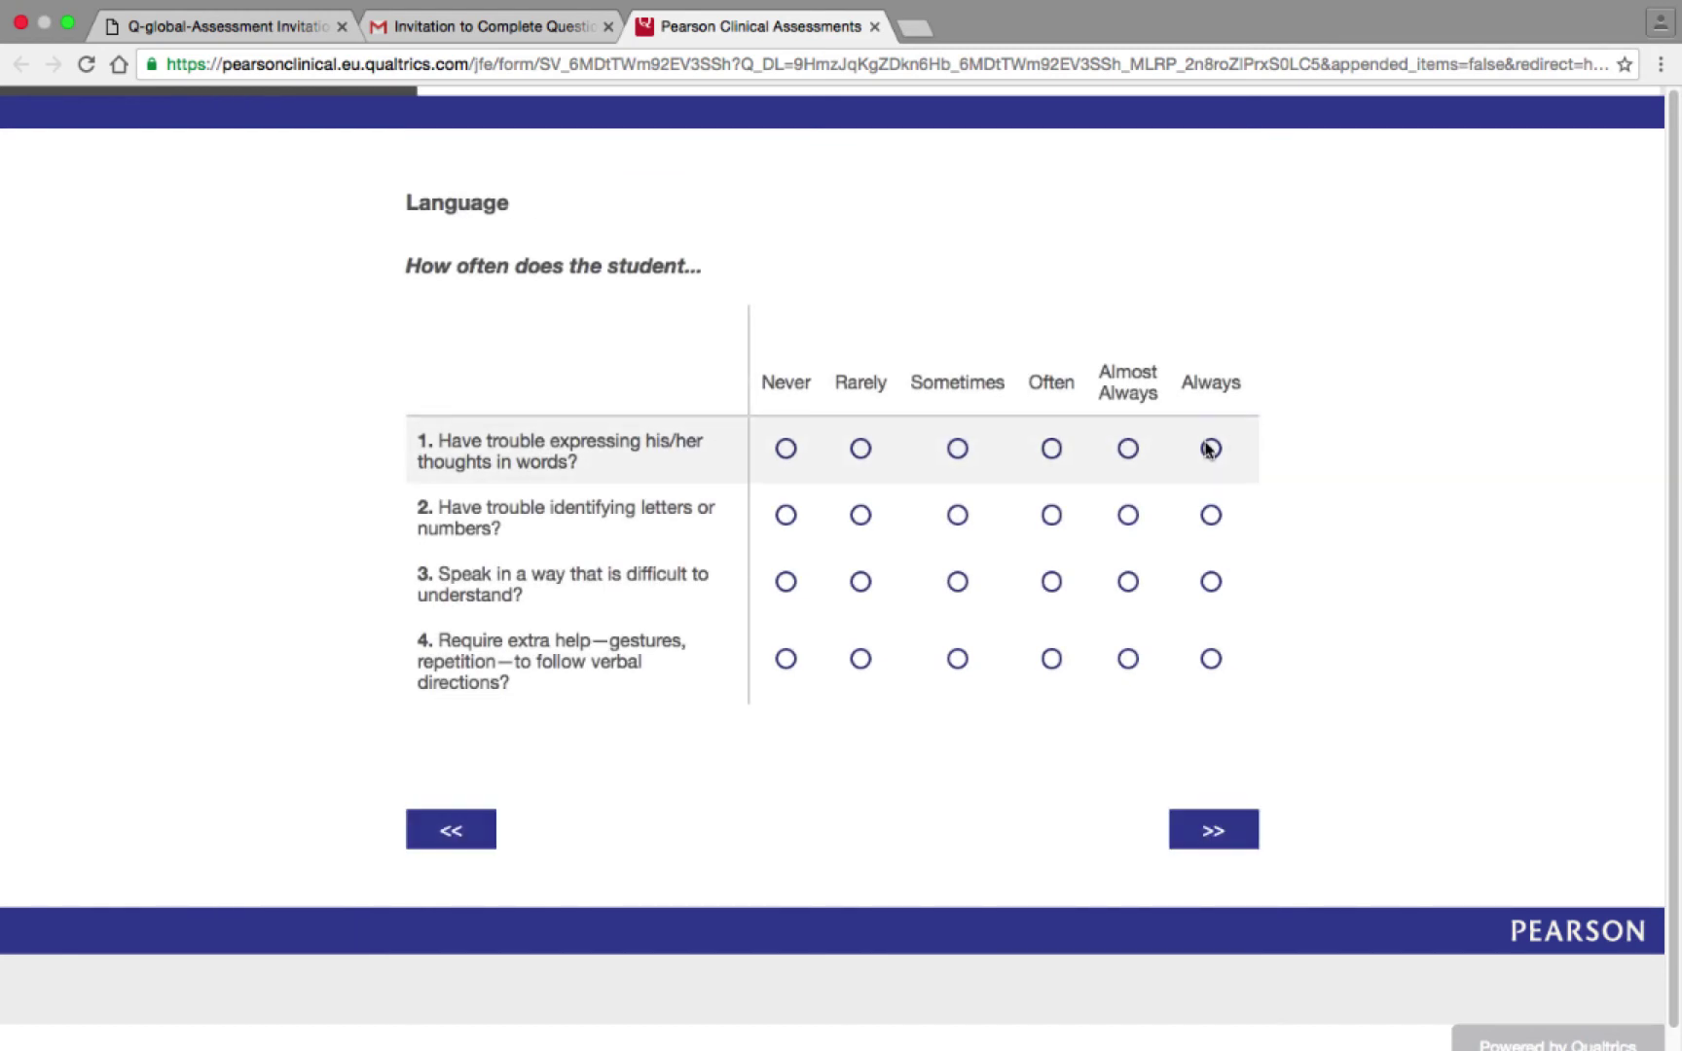
click(786, 448)
click(862, 516)
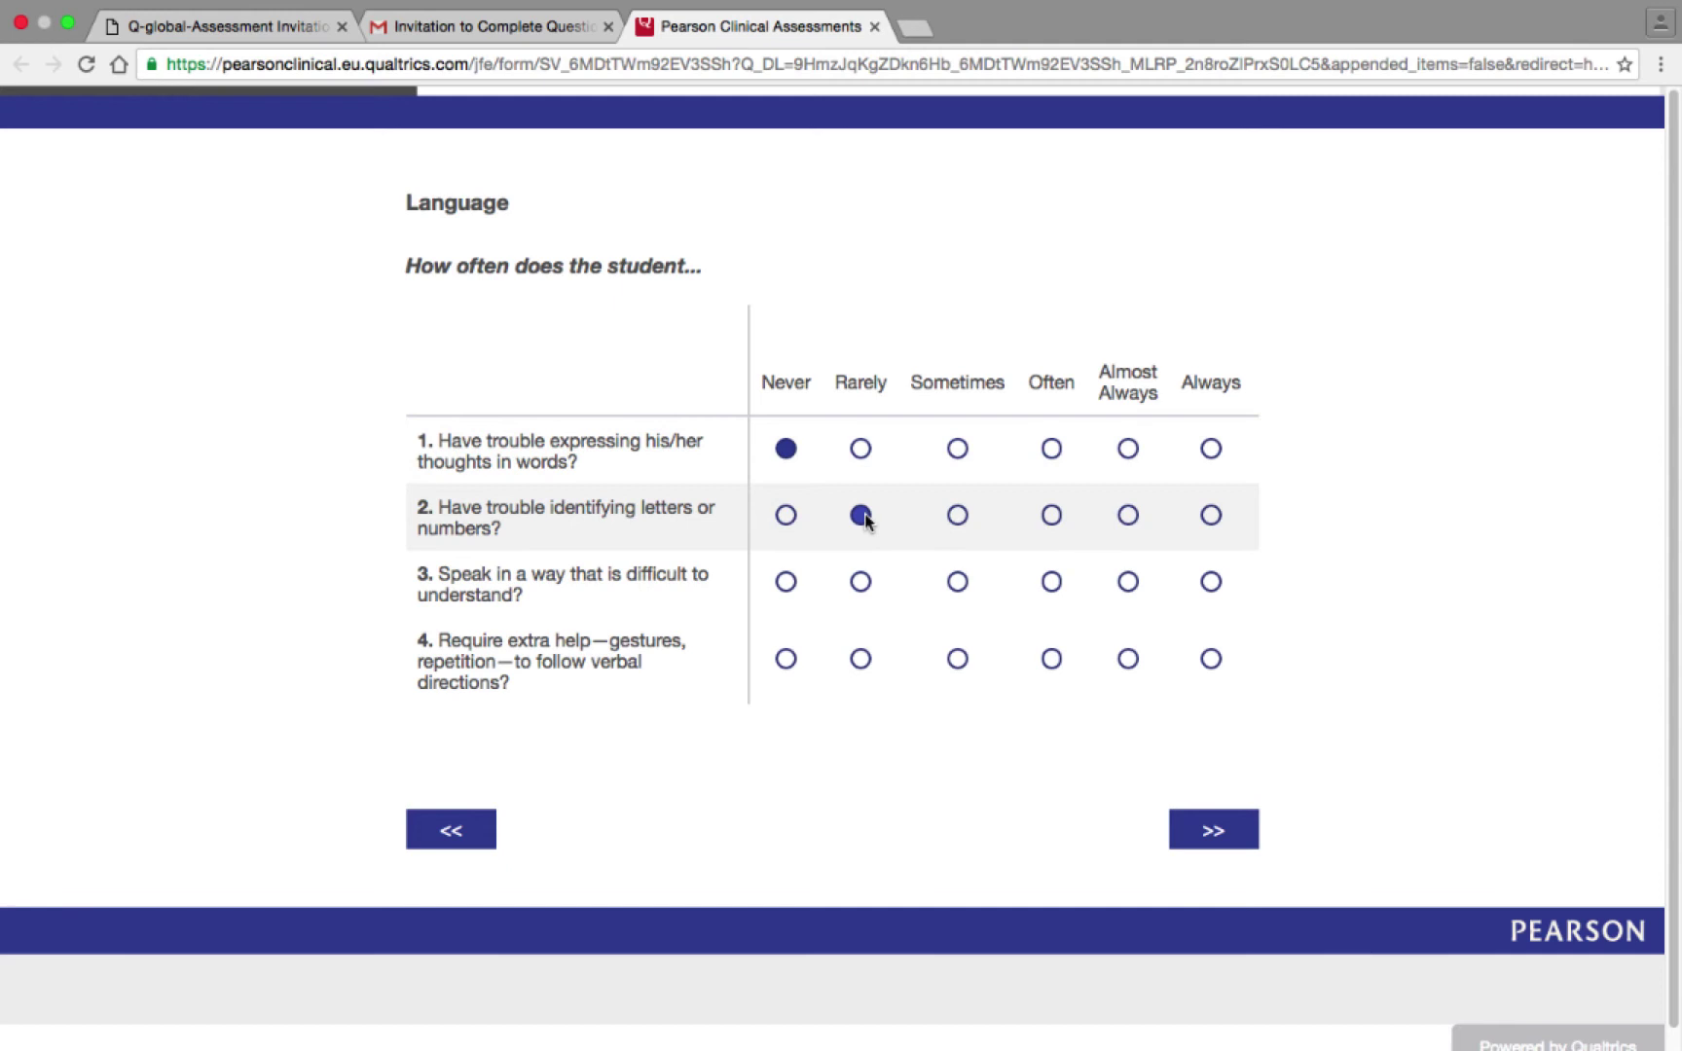
click(958, 582)
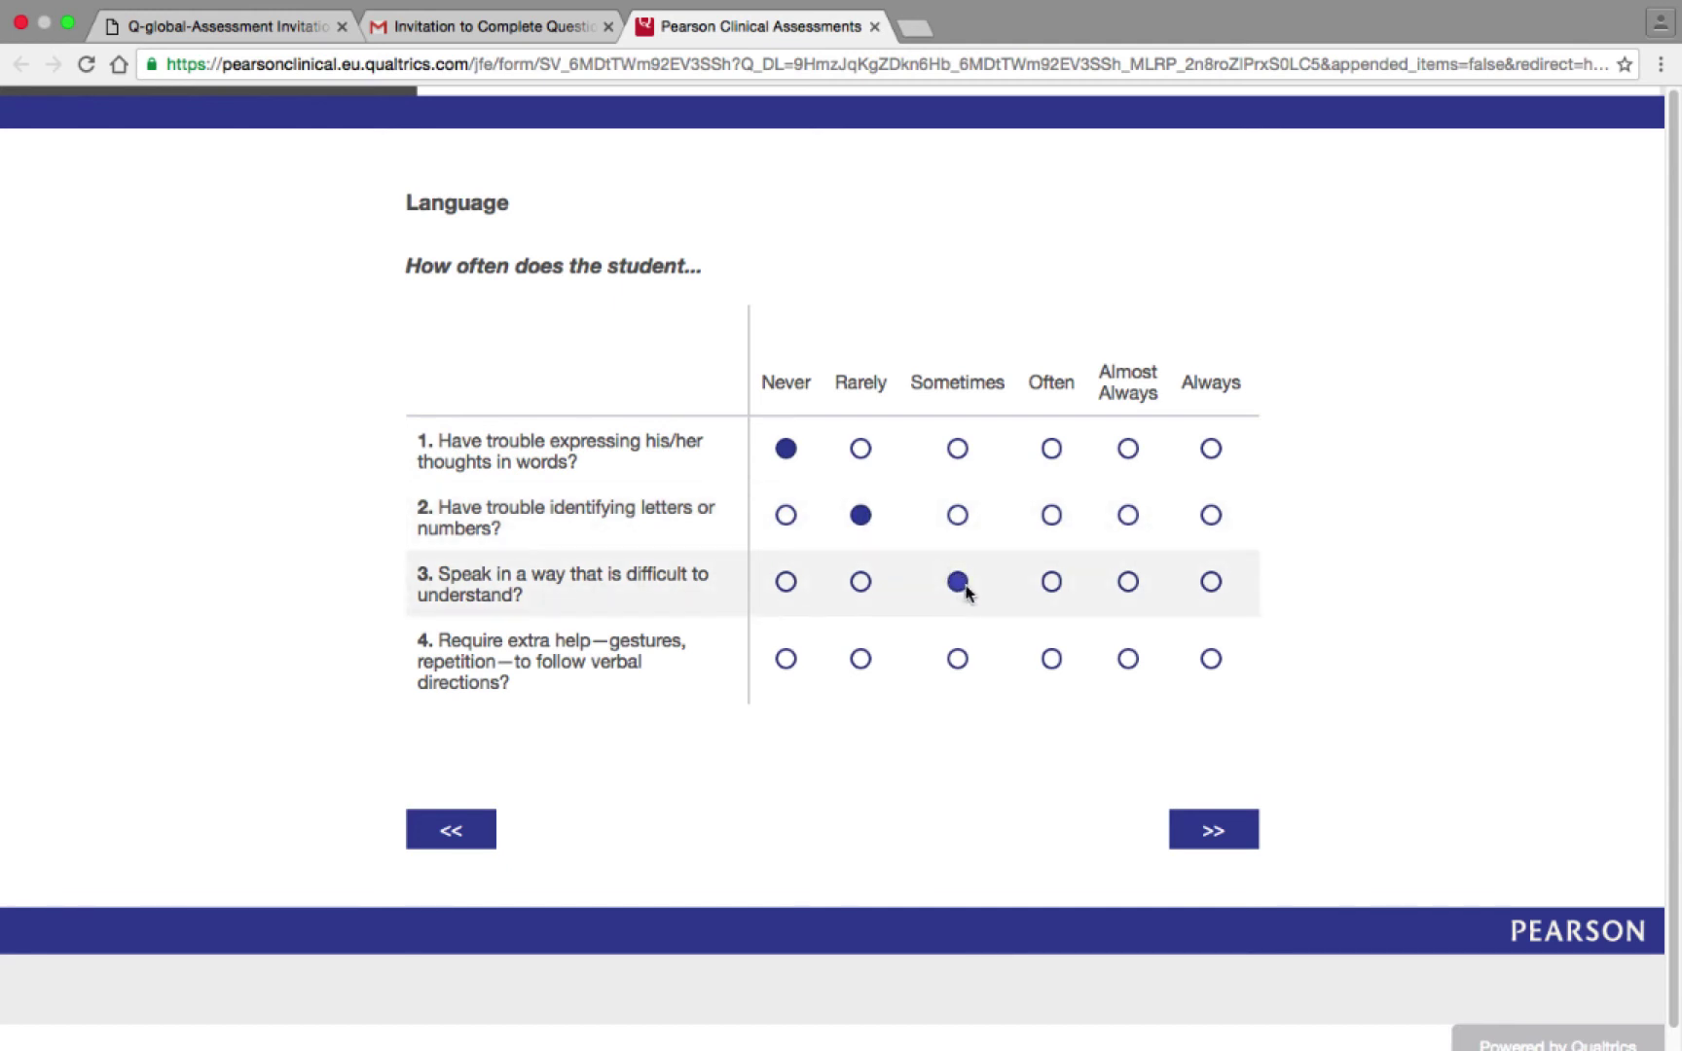
click(1052, 656)
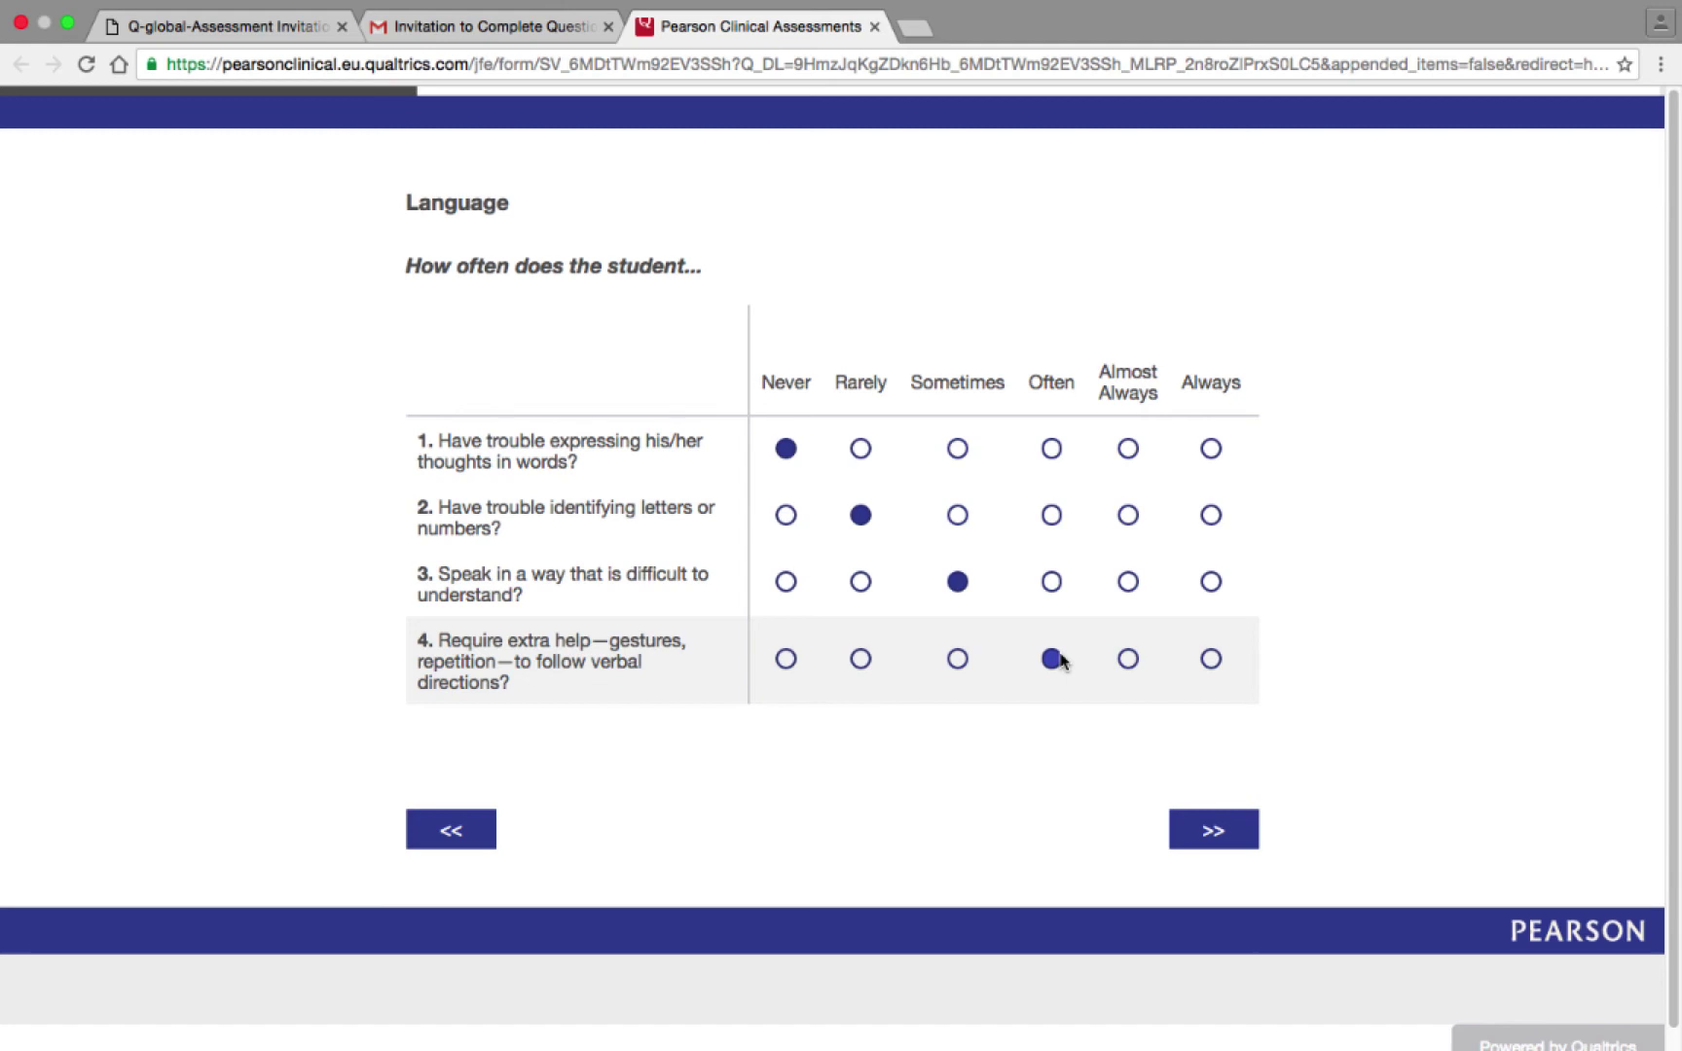
click(1193, 818)
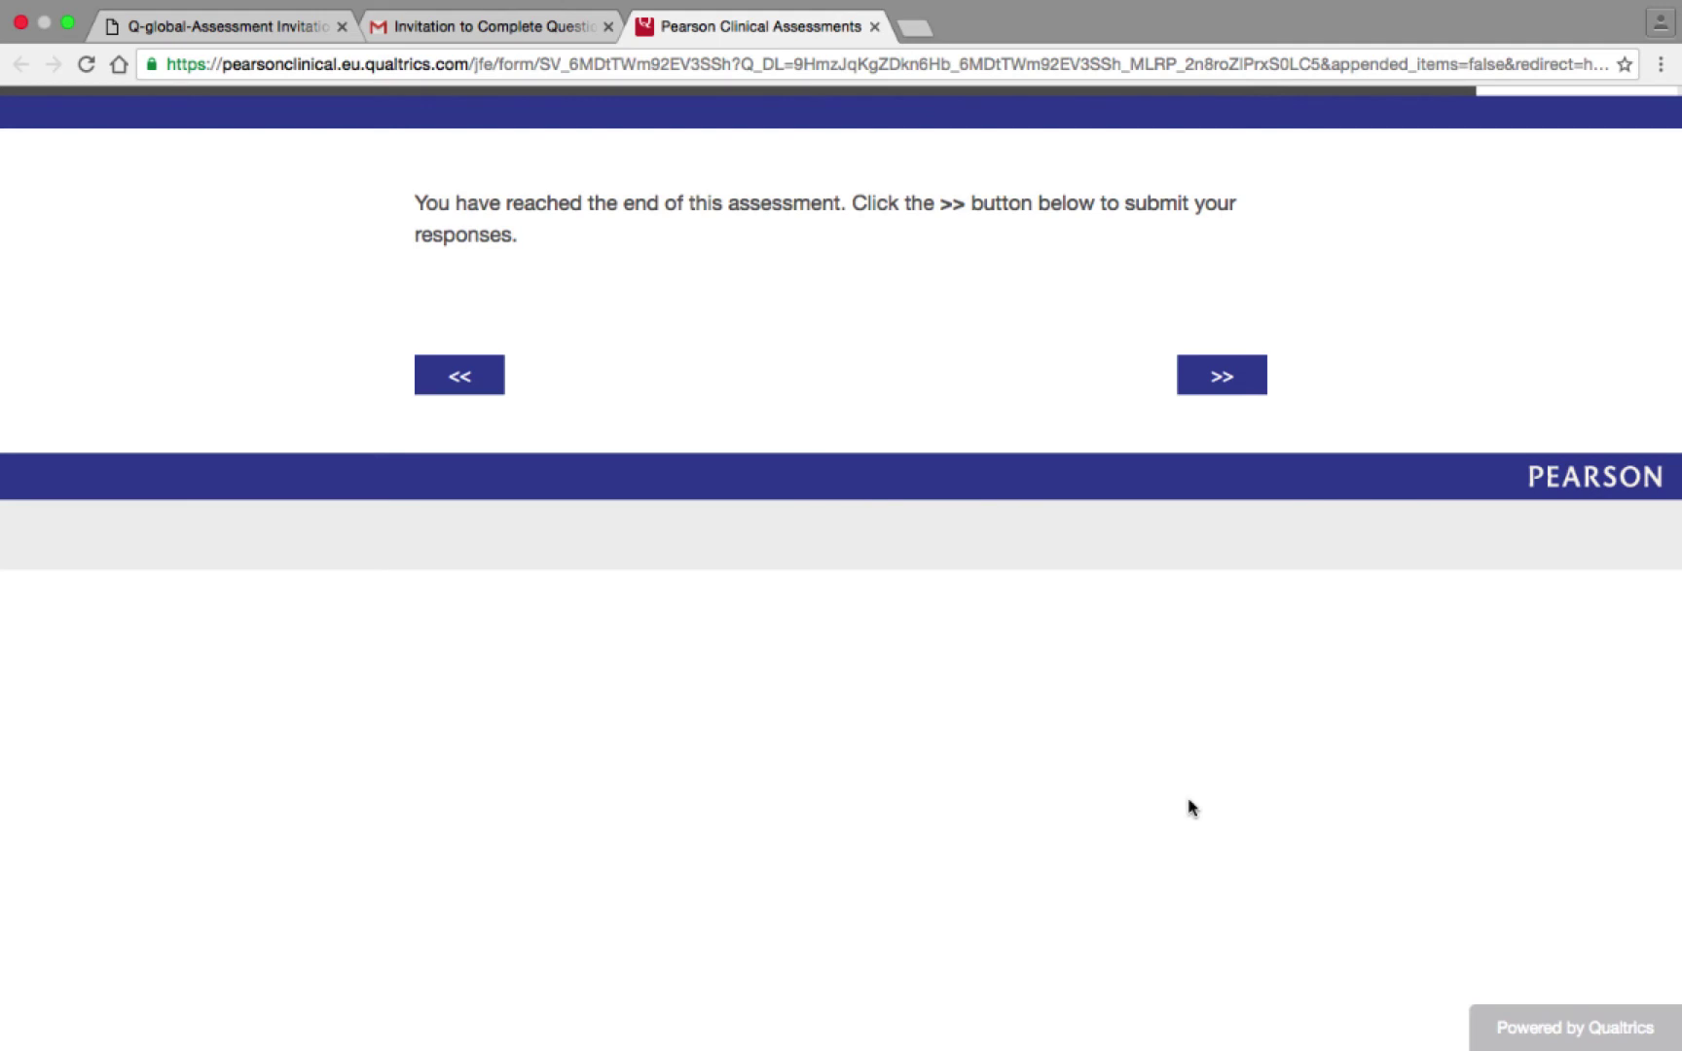
Submit the completed responses, then go to Q-global's Report tab.
click(1203, 387)
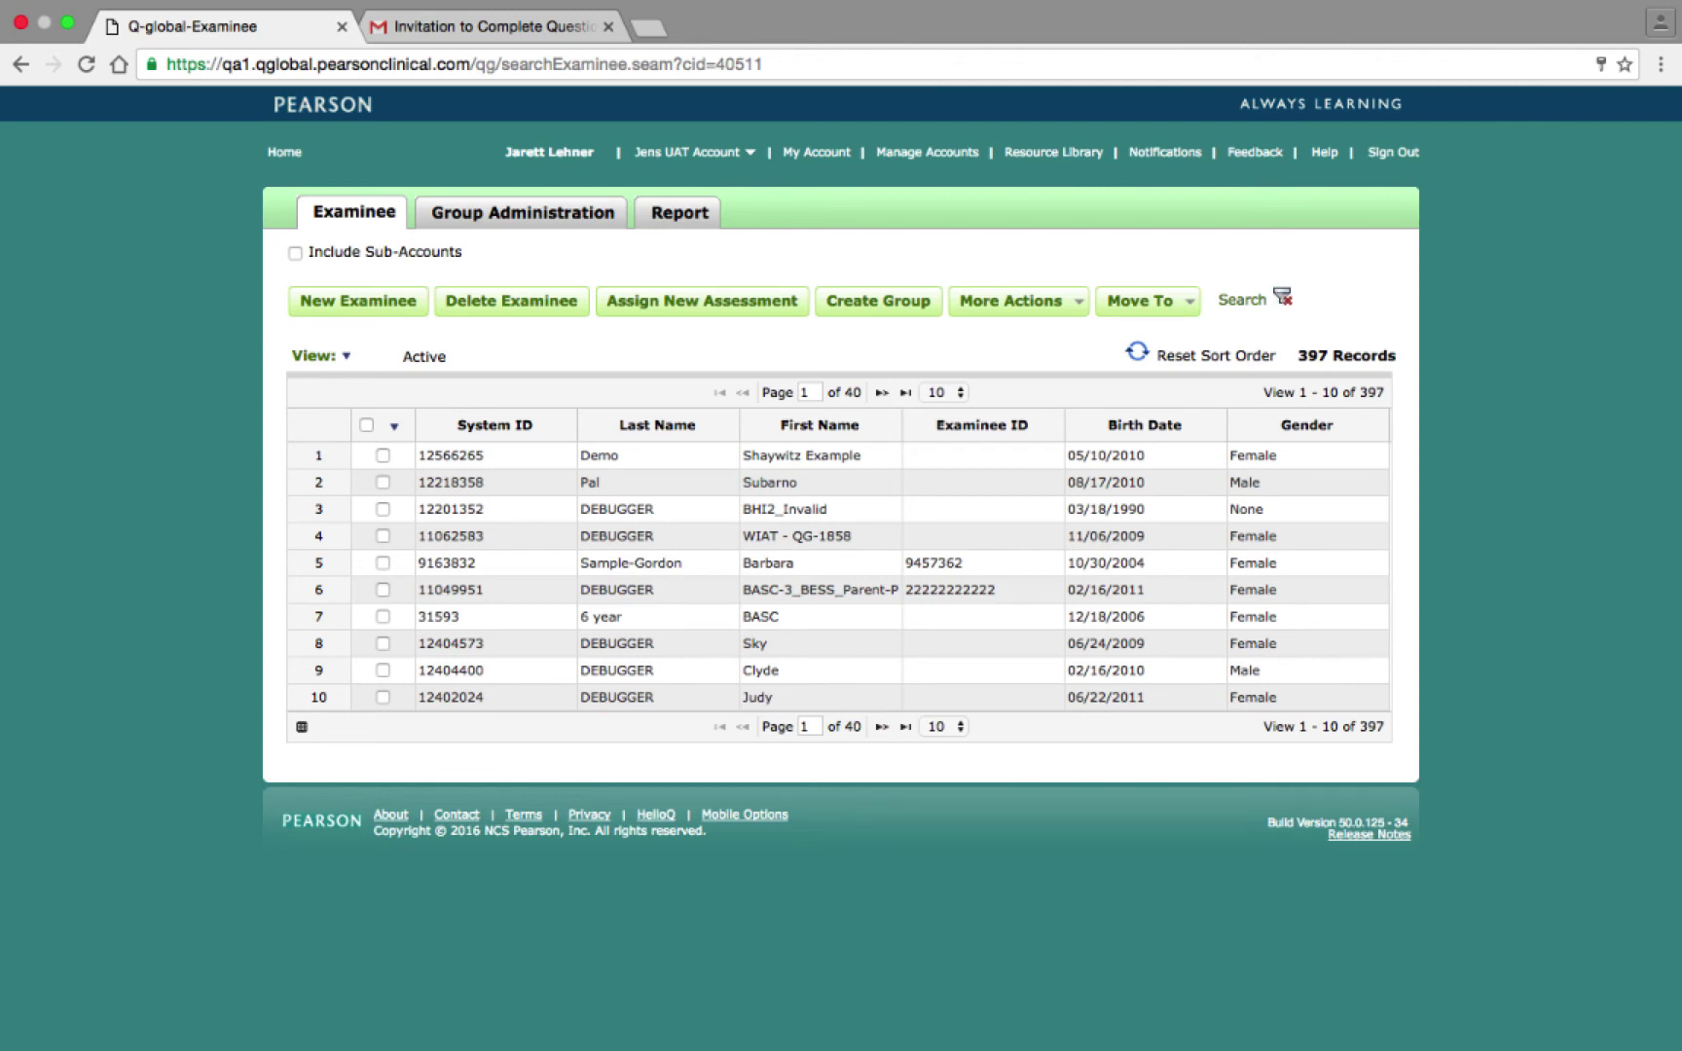
click(704, 211)
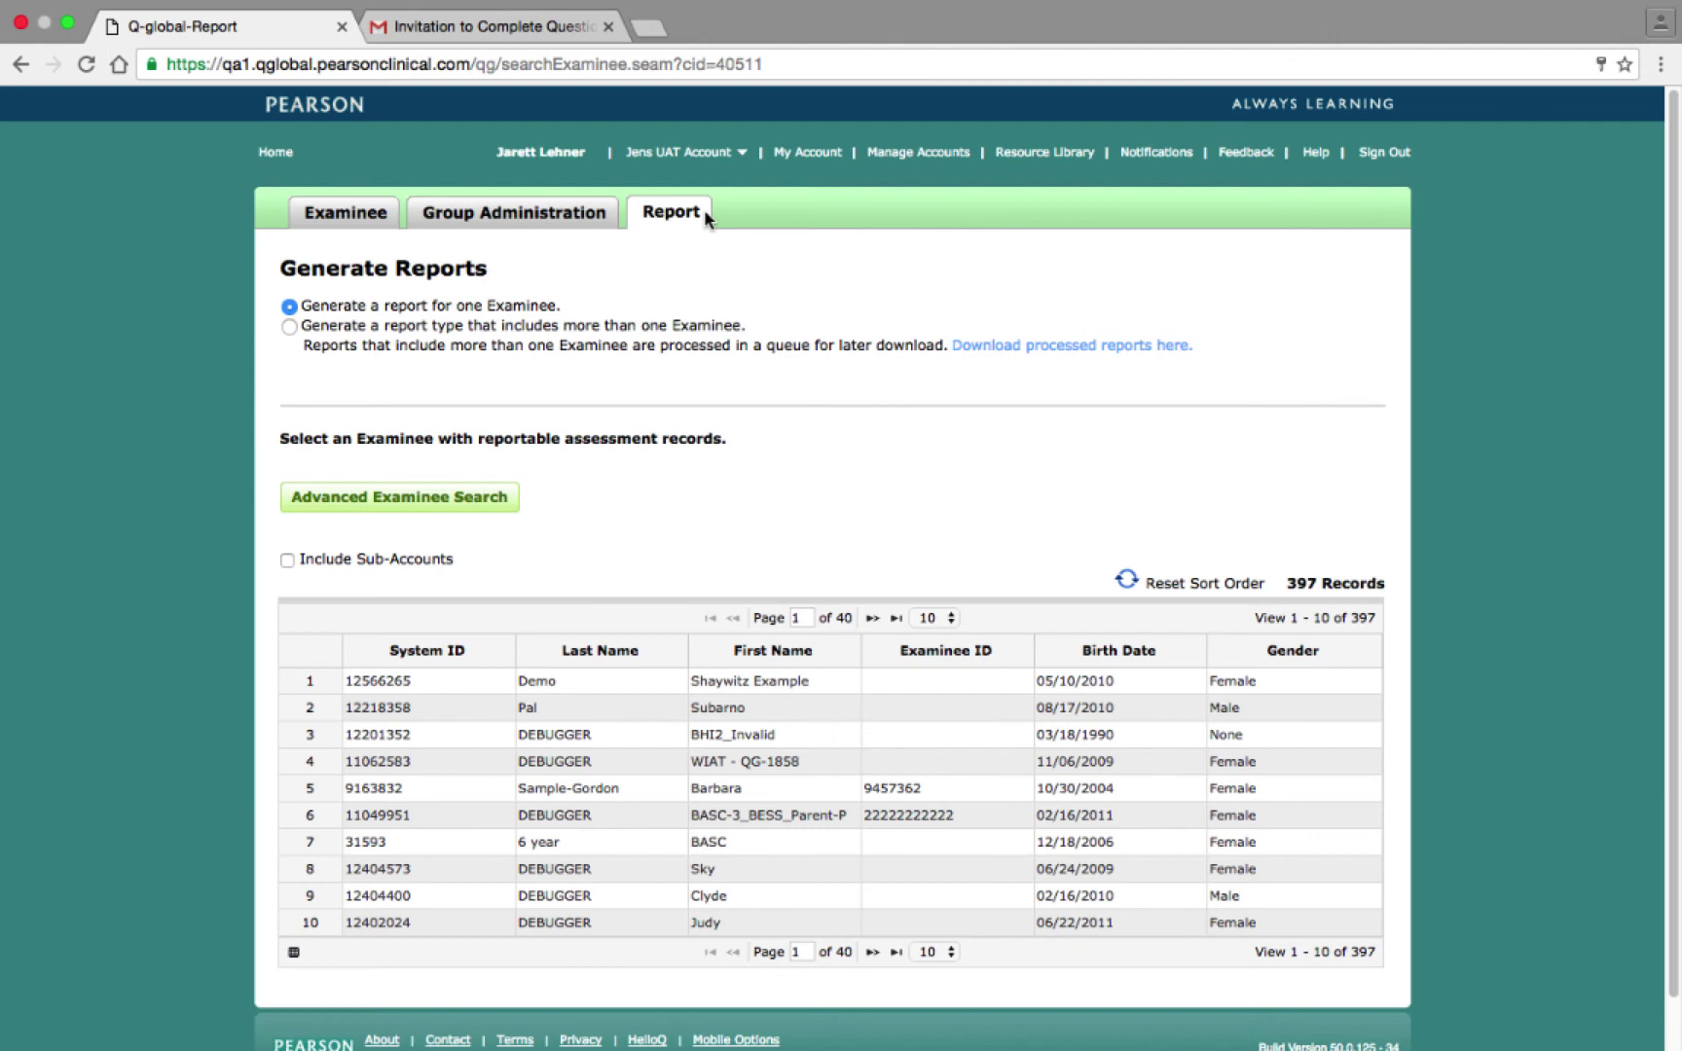
click(681, 693)
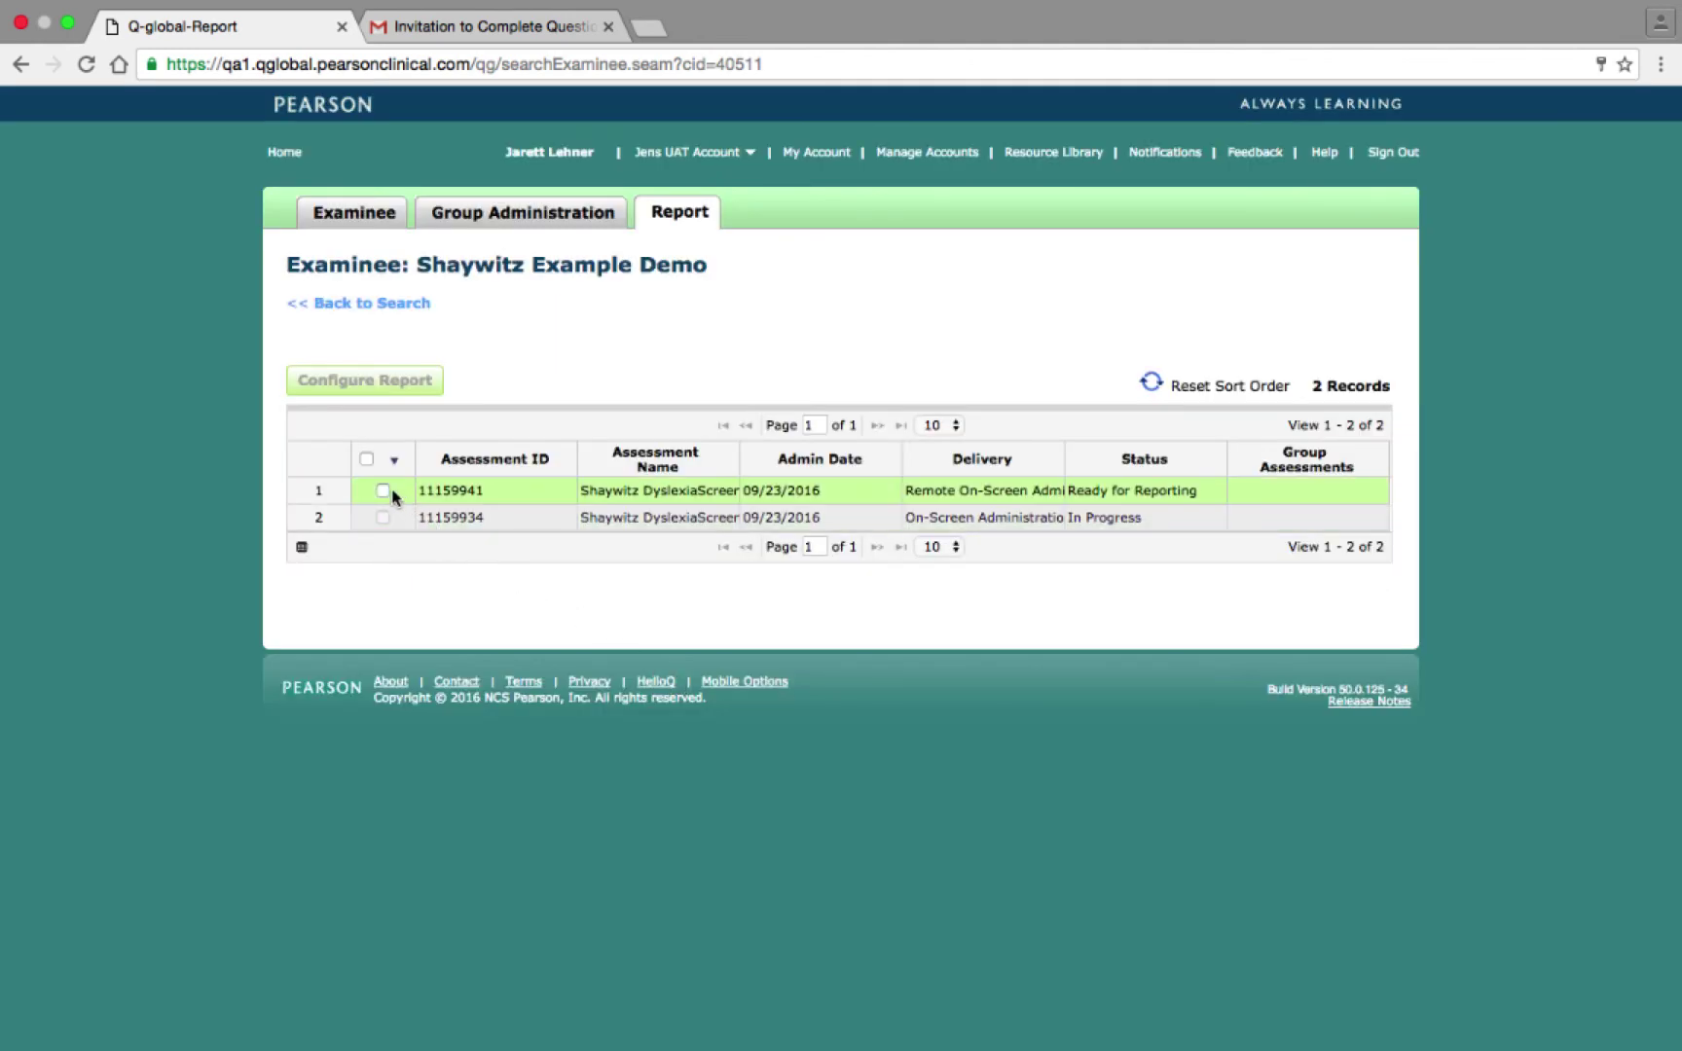
click(382, 491)
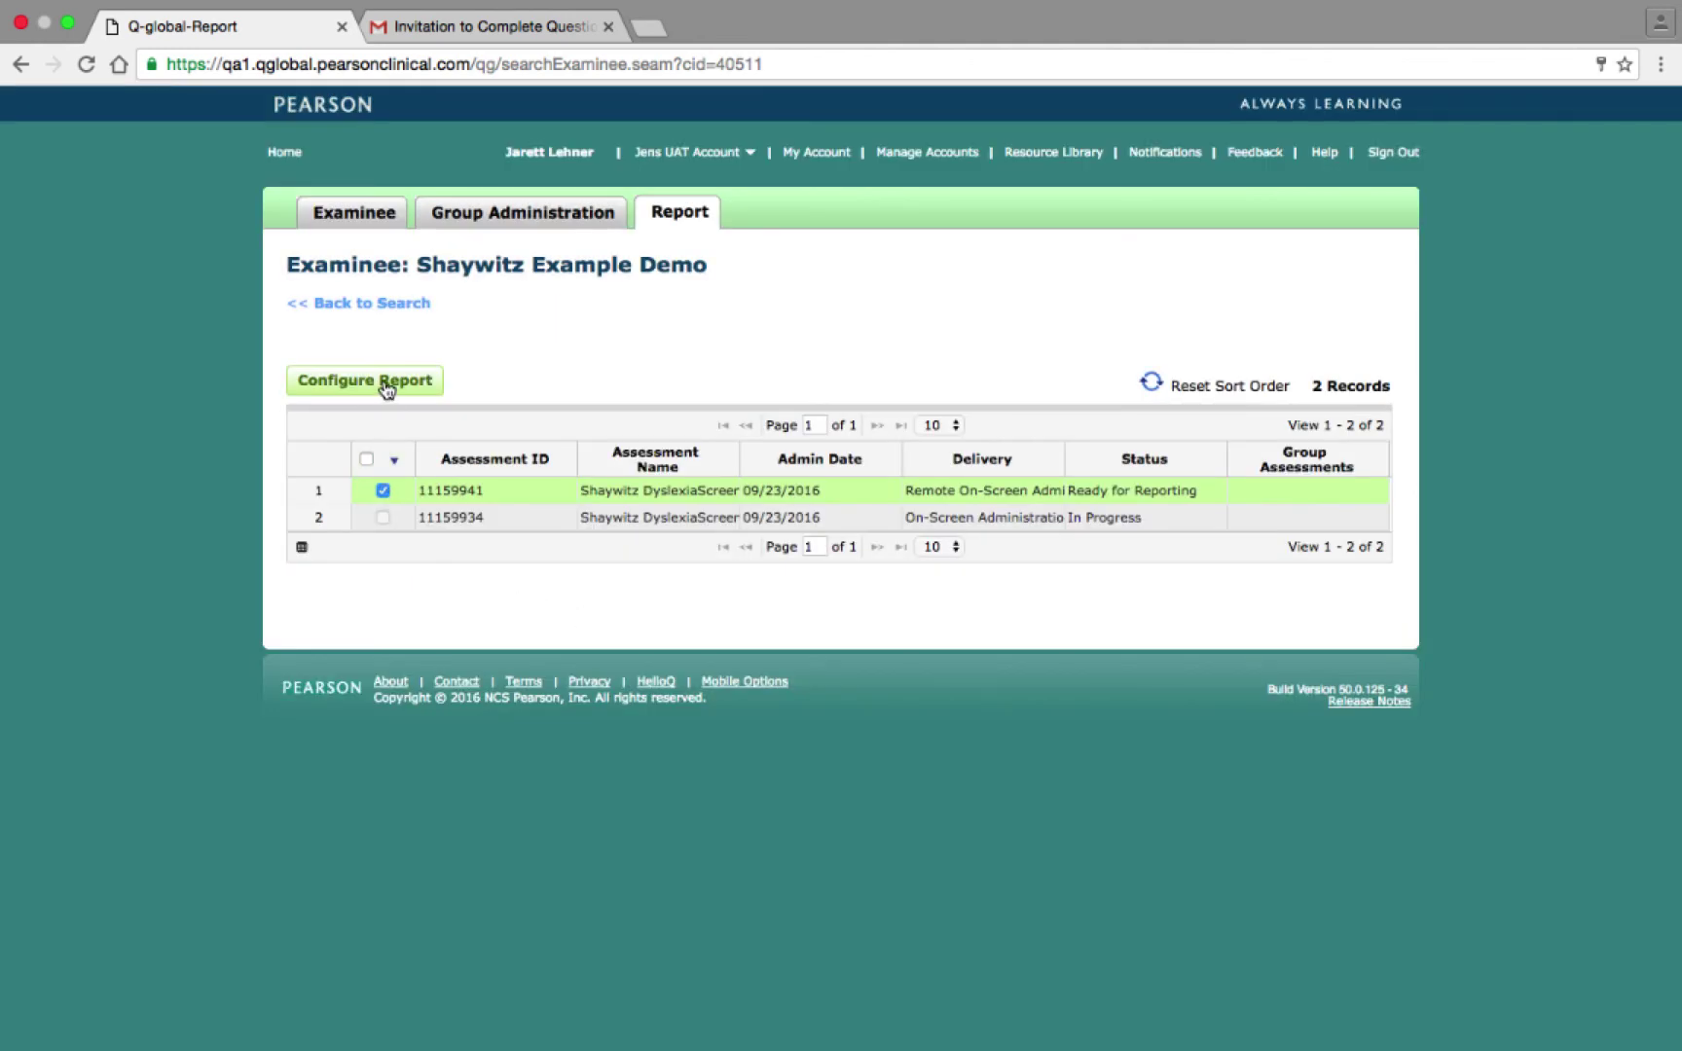
click(384, 382)
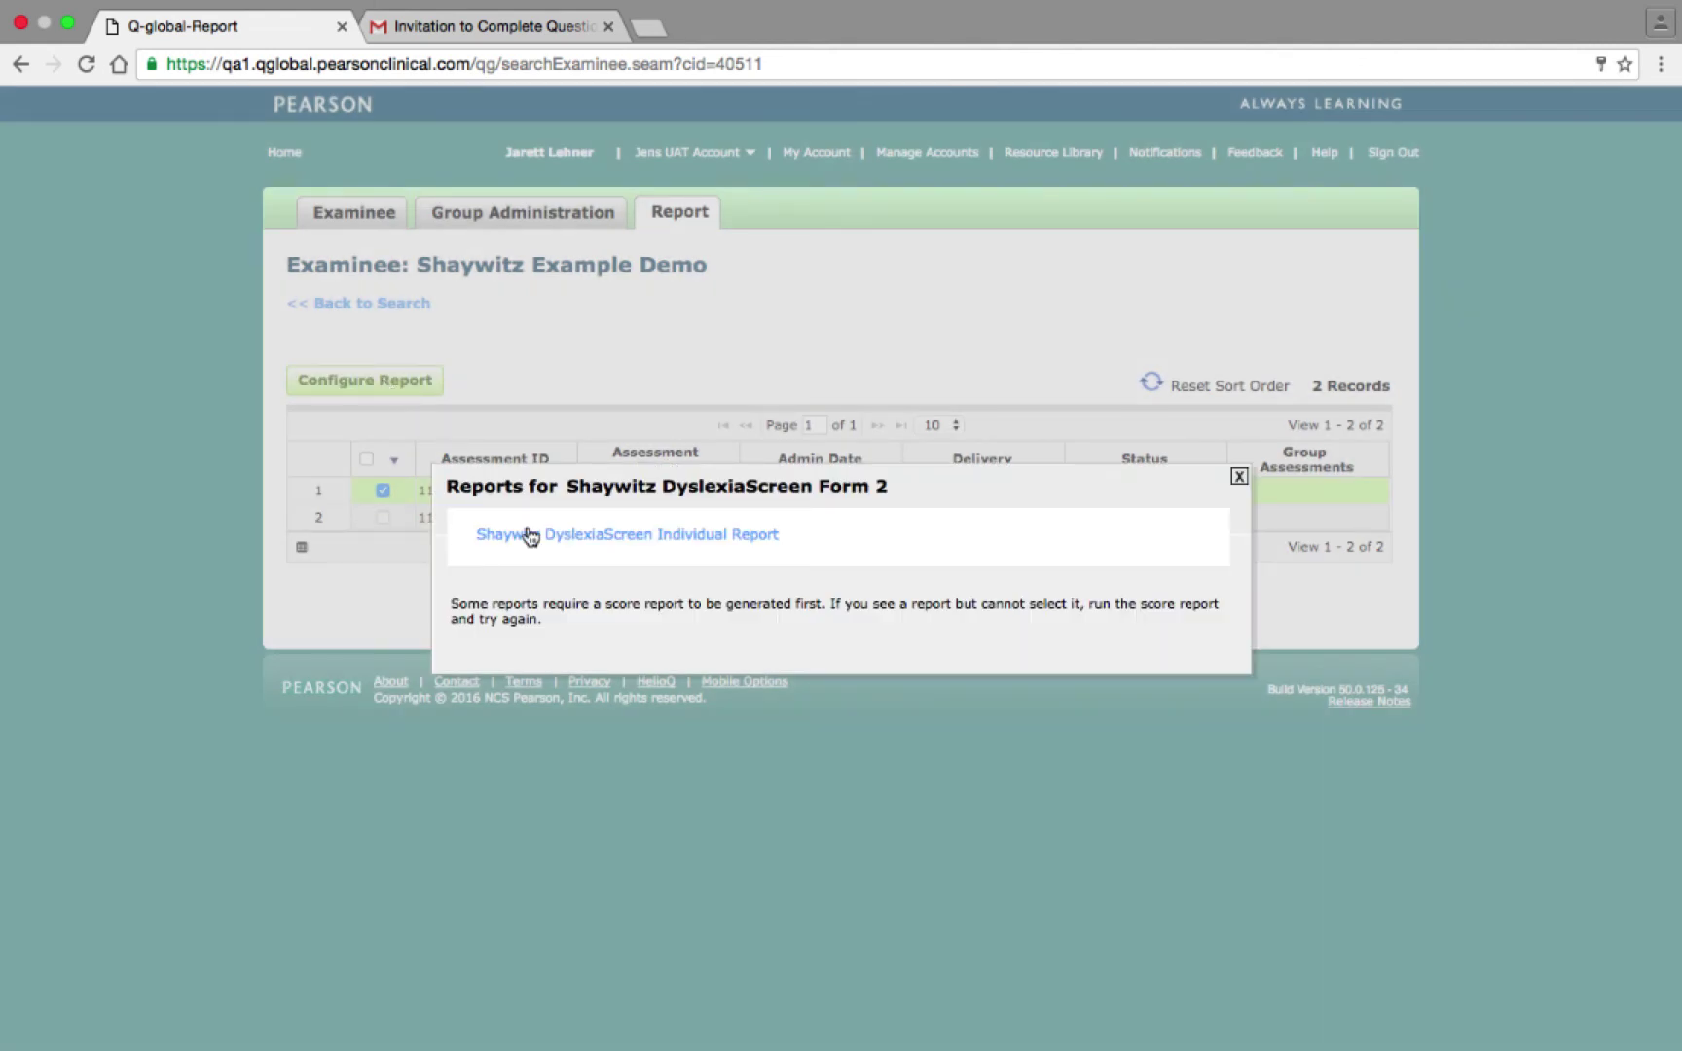
click(565, 538)
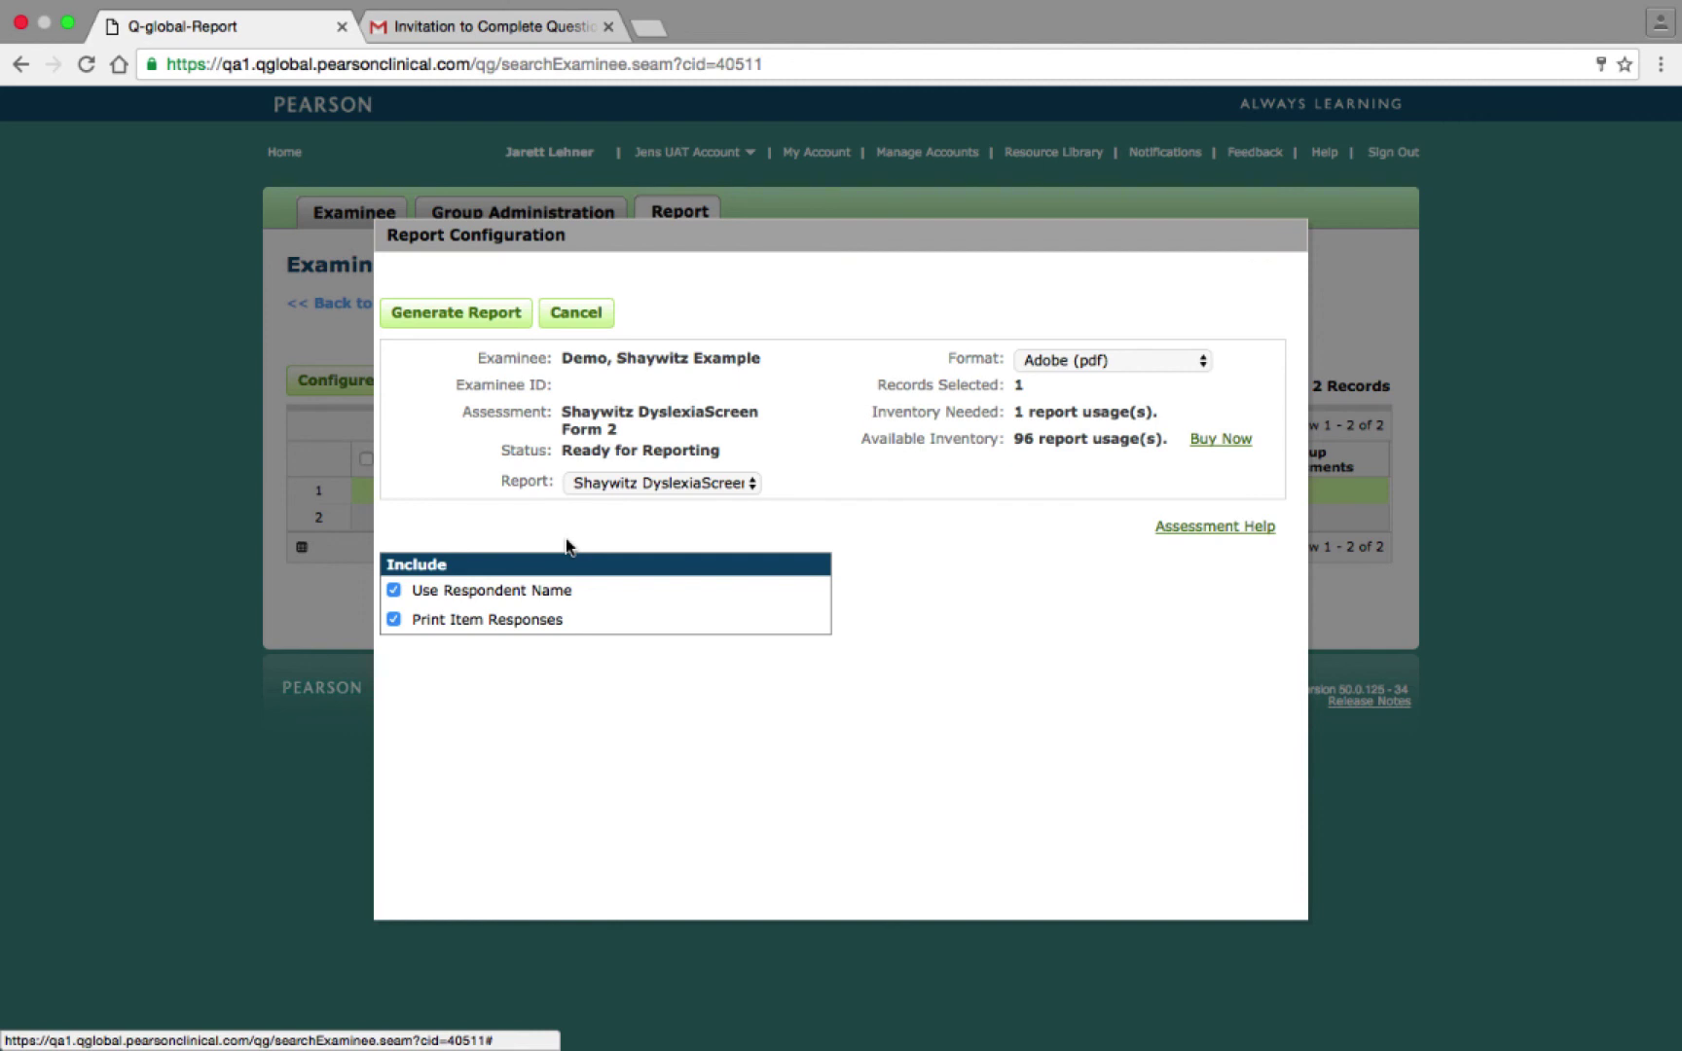
click(505, 324)
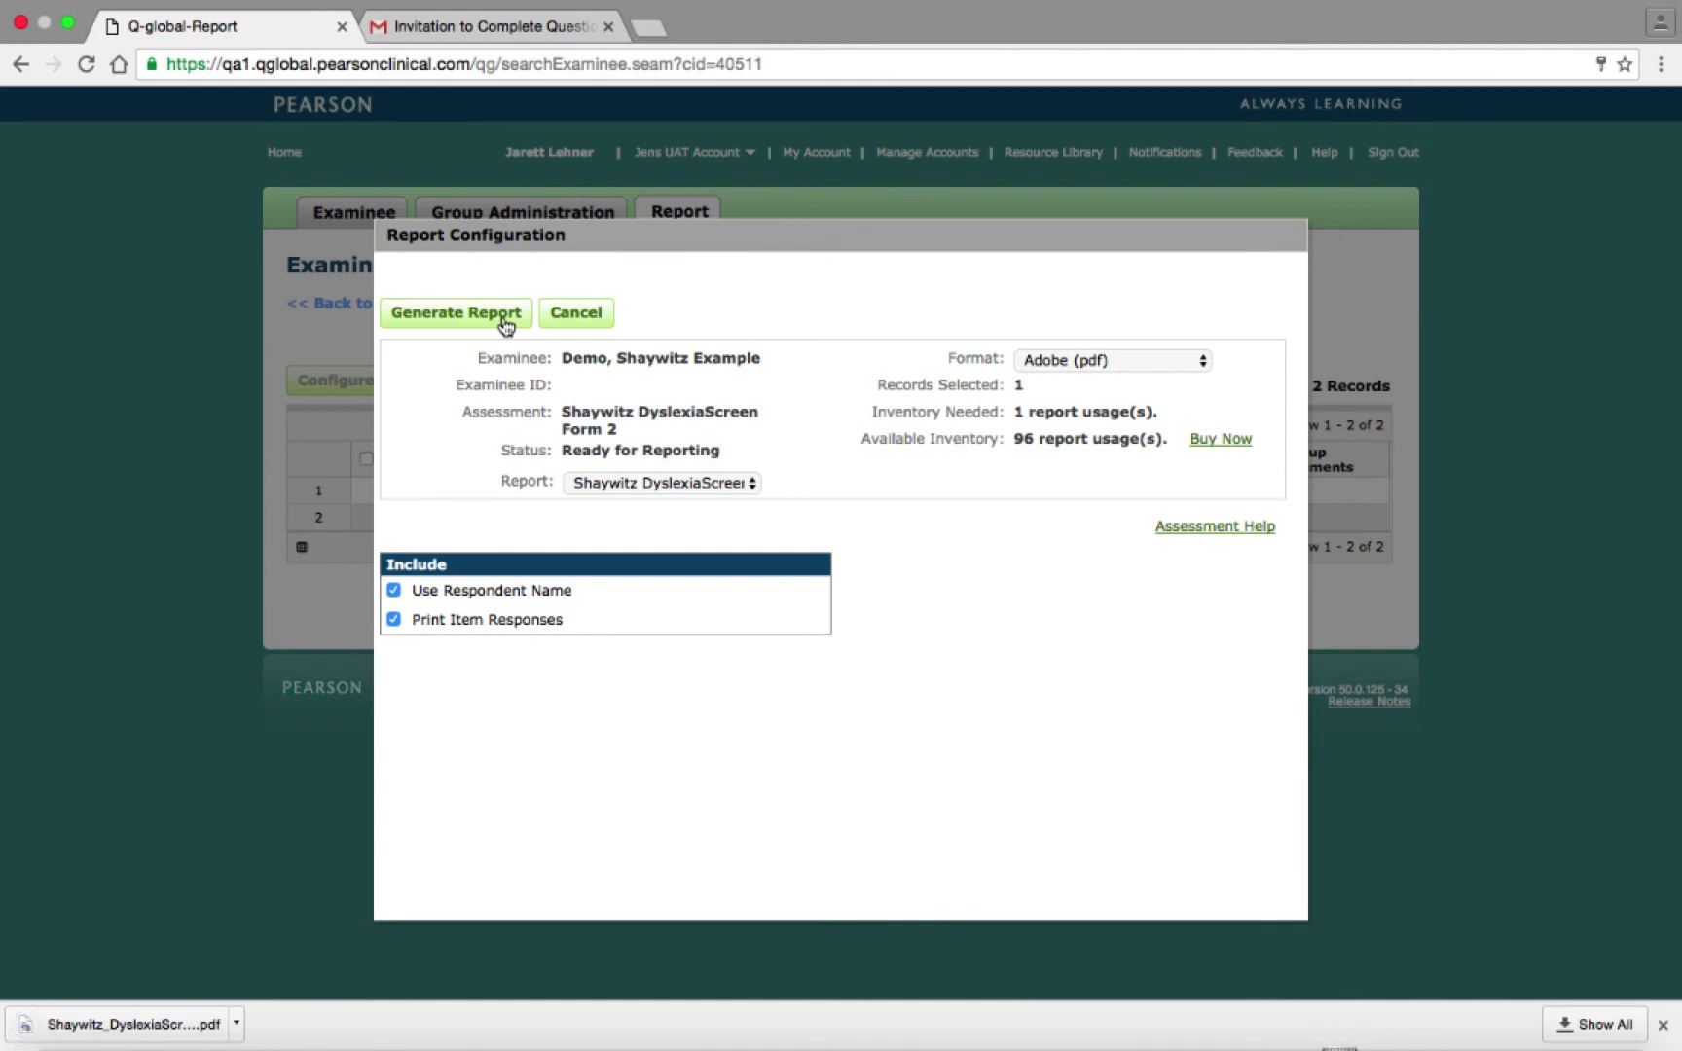
click(672, 212)
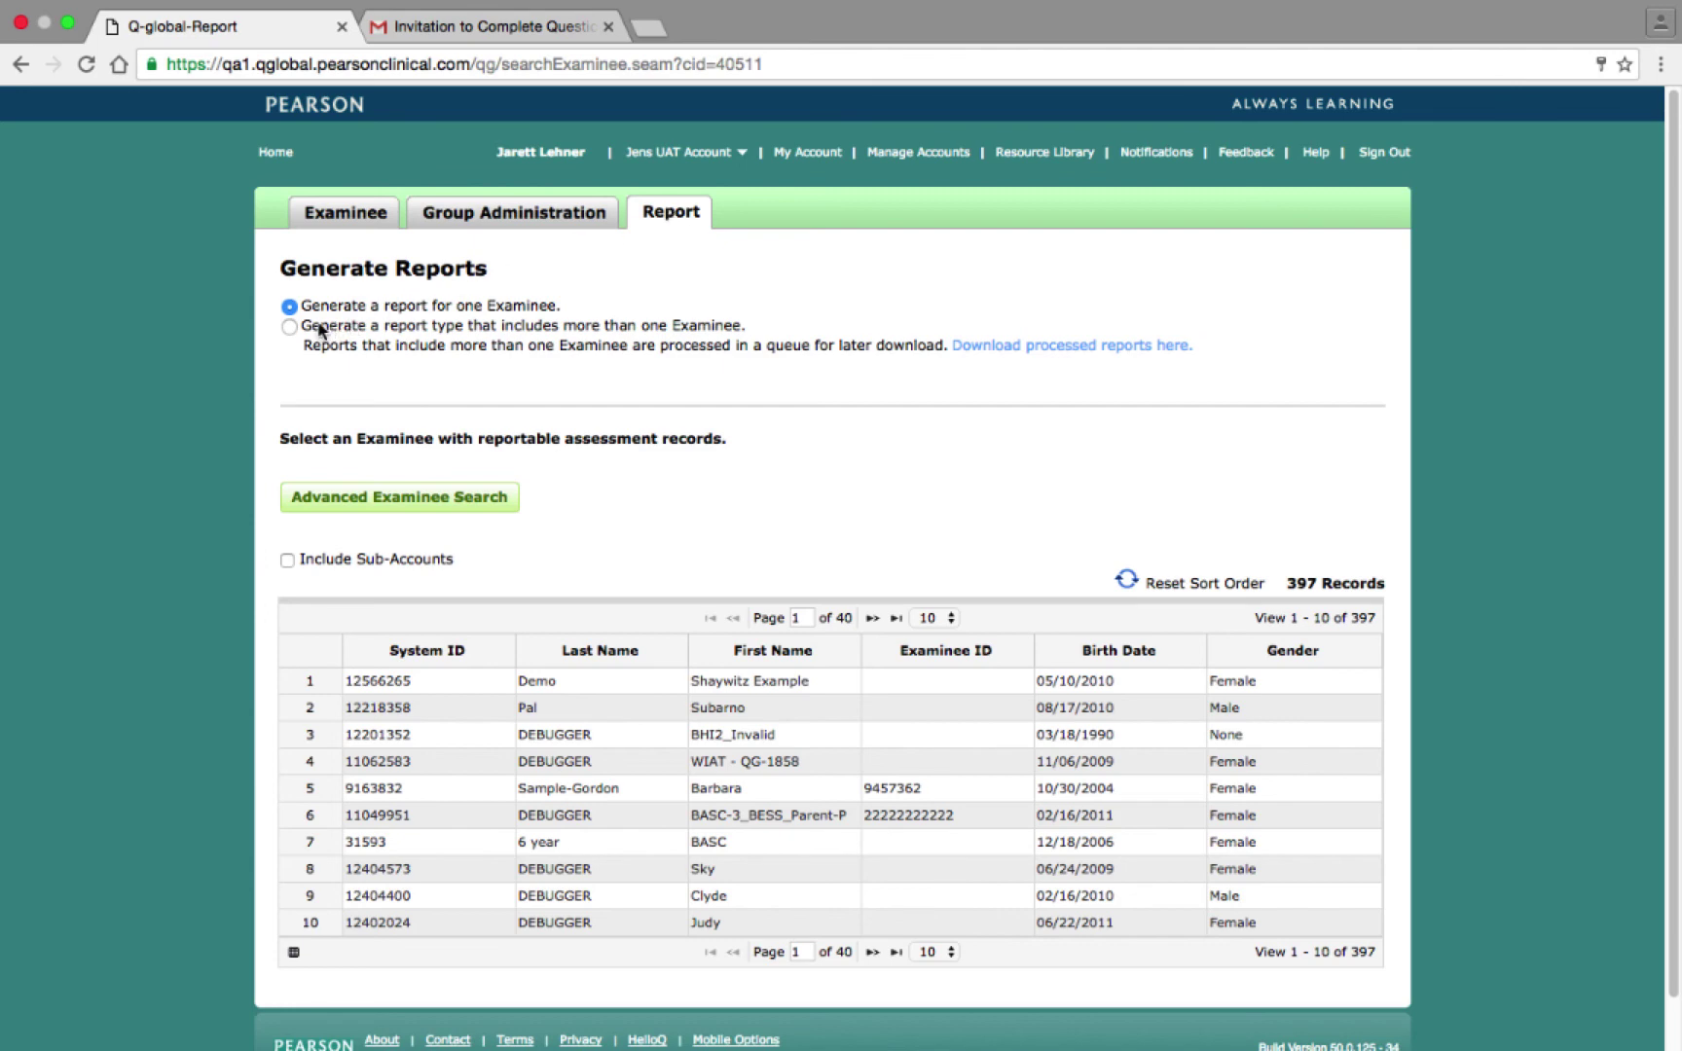
Choose the multi-examinee Shaywitz DyslexiaScreen Group Report, limited to Form 2, and search for matching records.
click(289, 327)
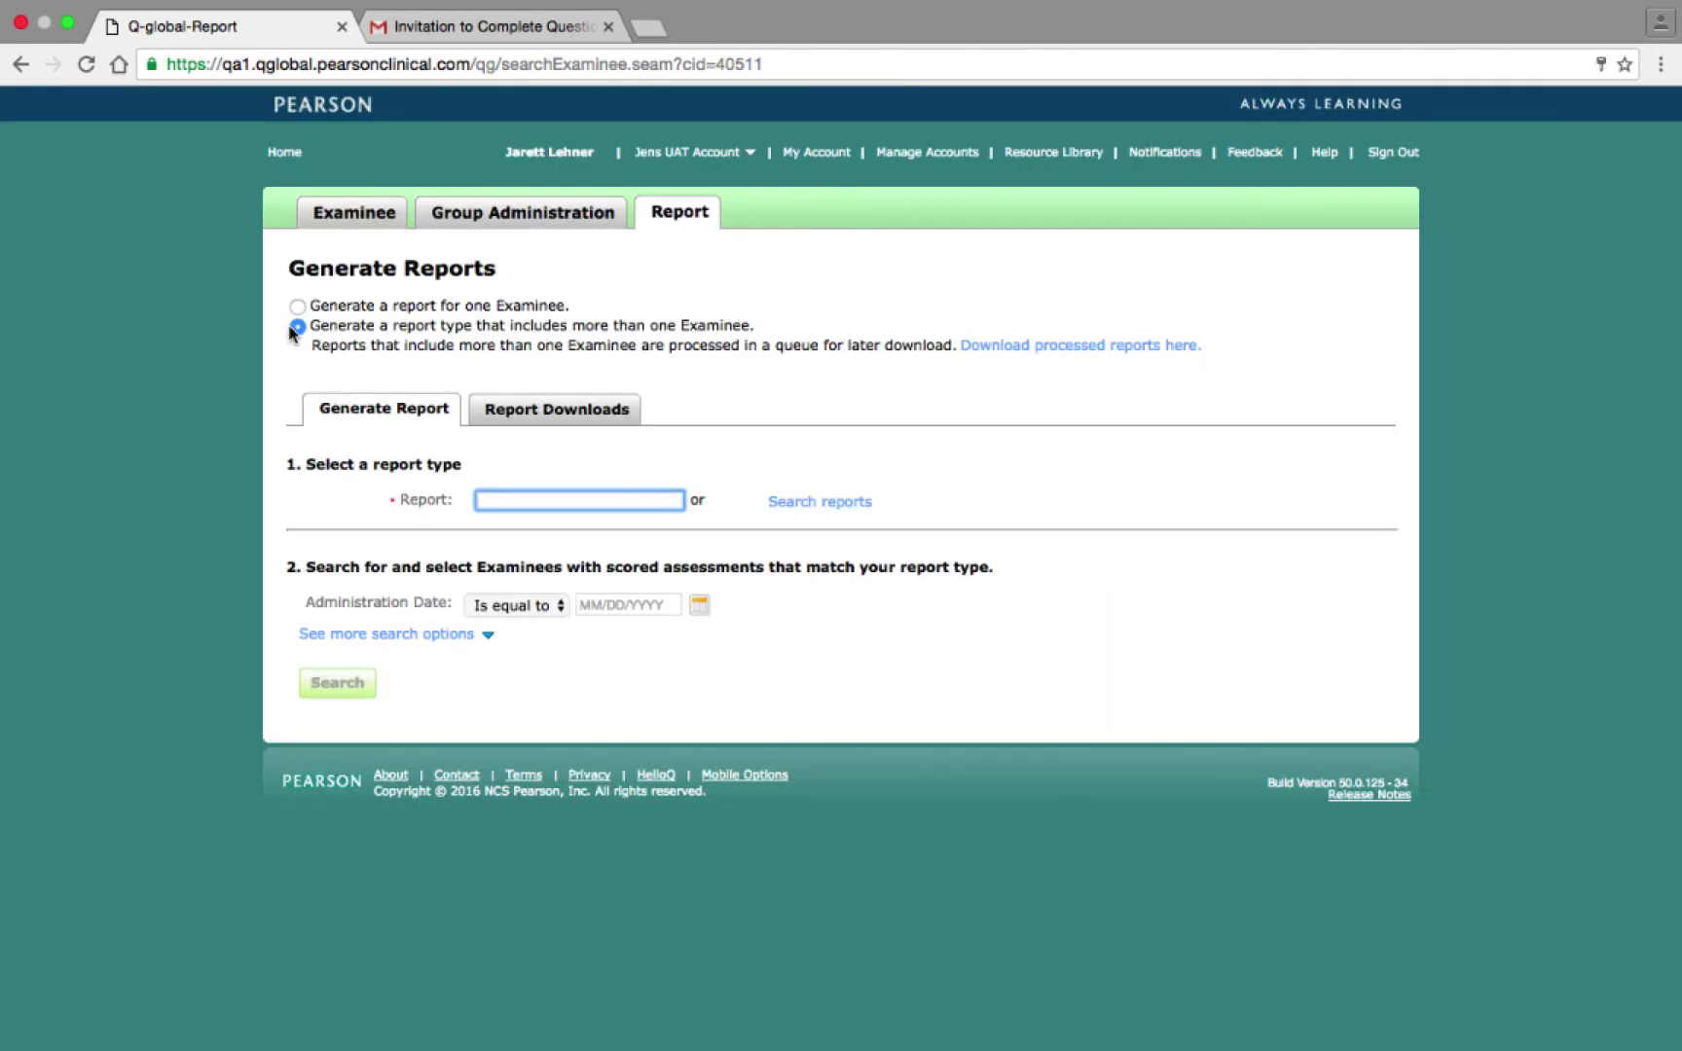
text(Shaywitz)
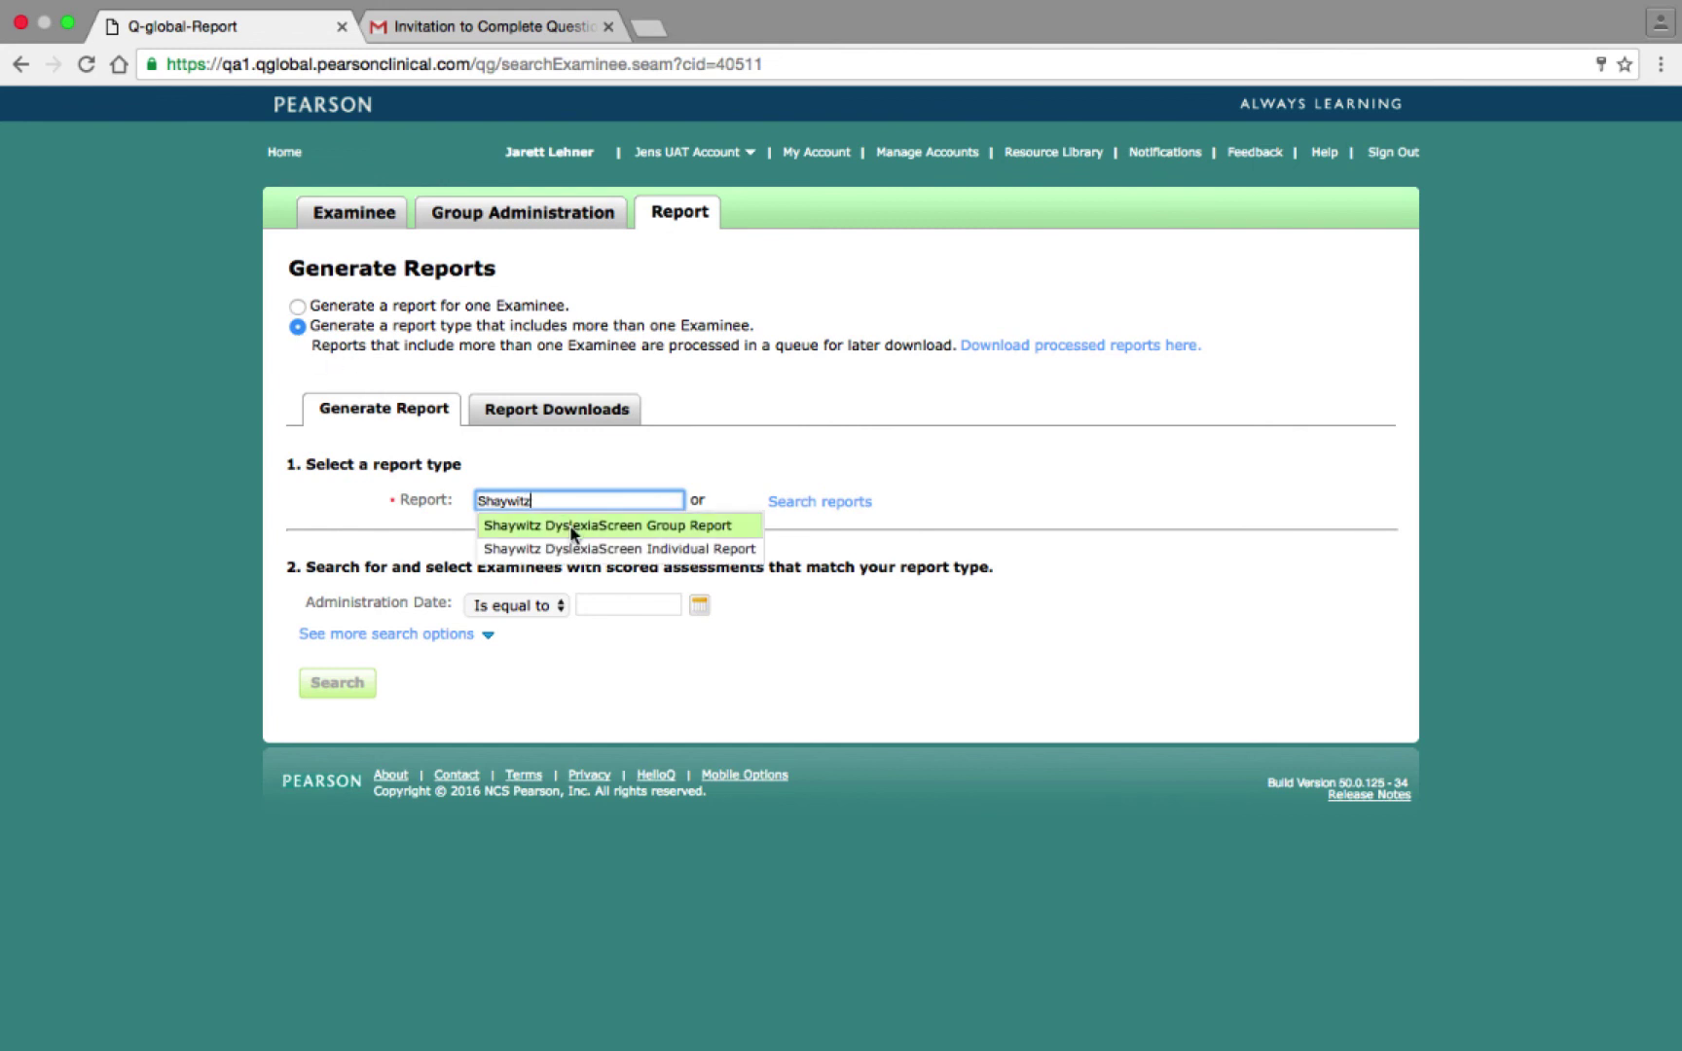
click(569, 525)
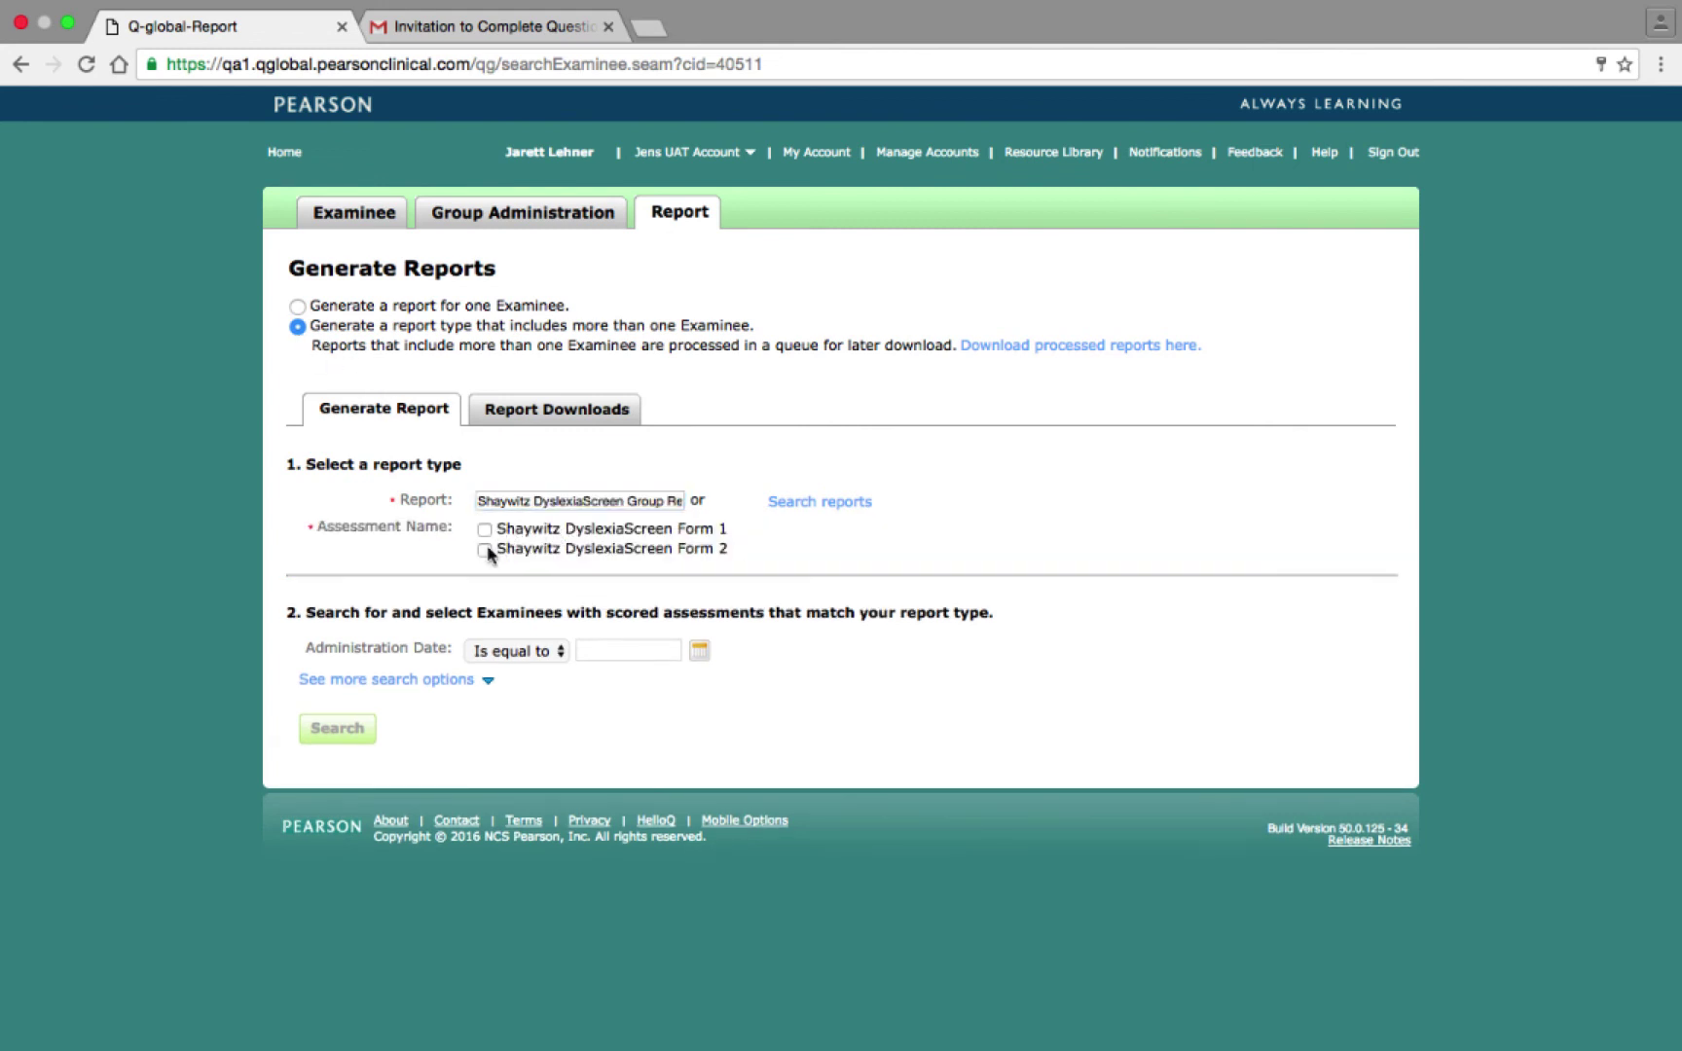
click(484, 550)
click(349, 728)
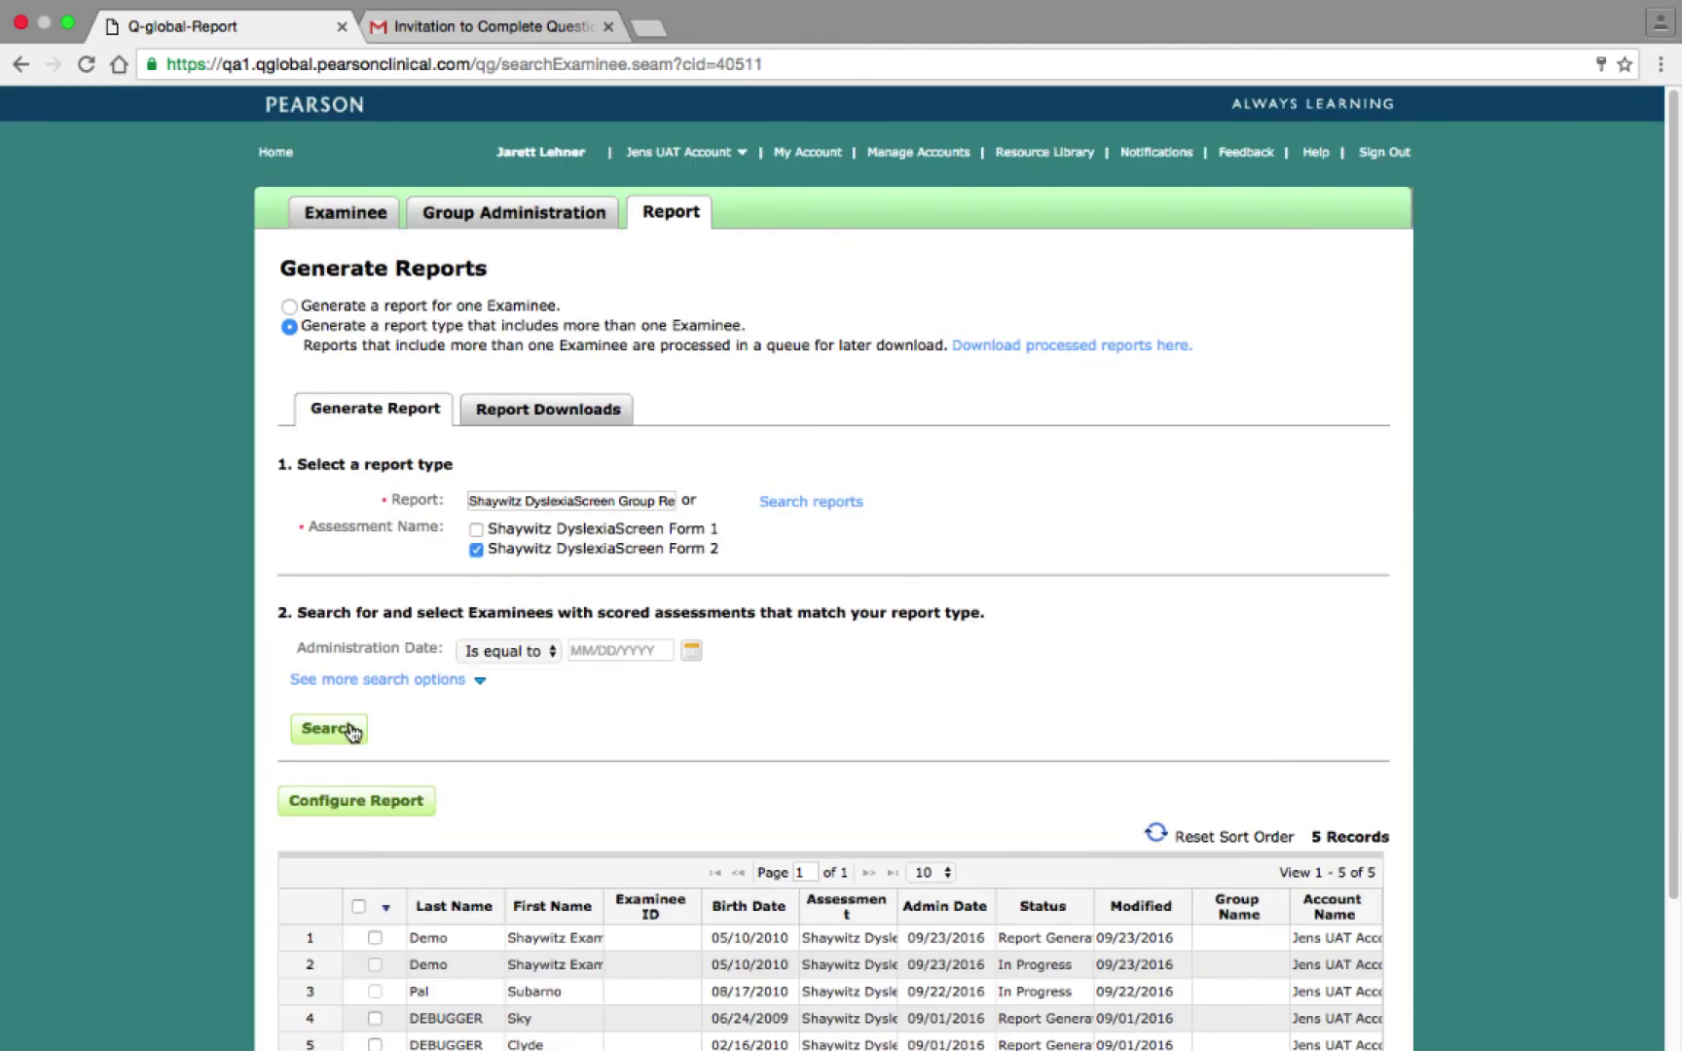
Select the records in rows 1, 4 and 5 and configure the group report for them.
scroll(353, 731, down, 4)
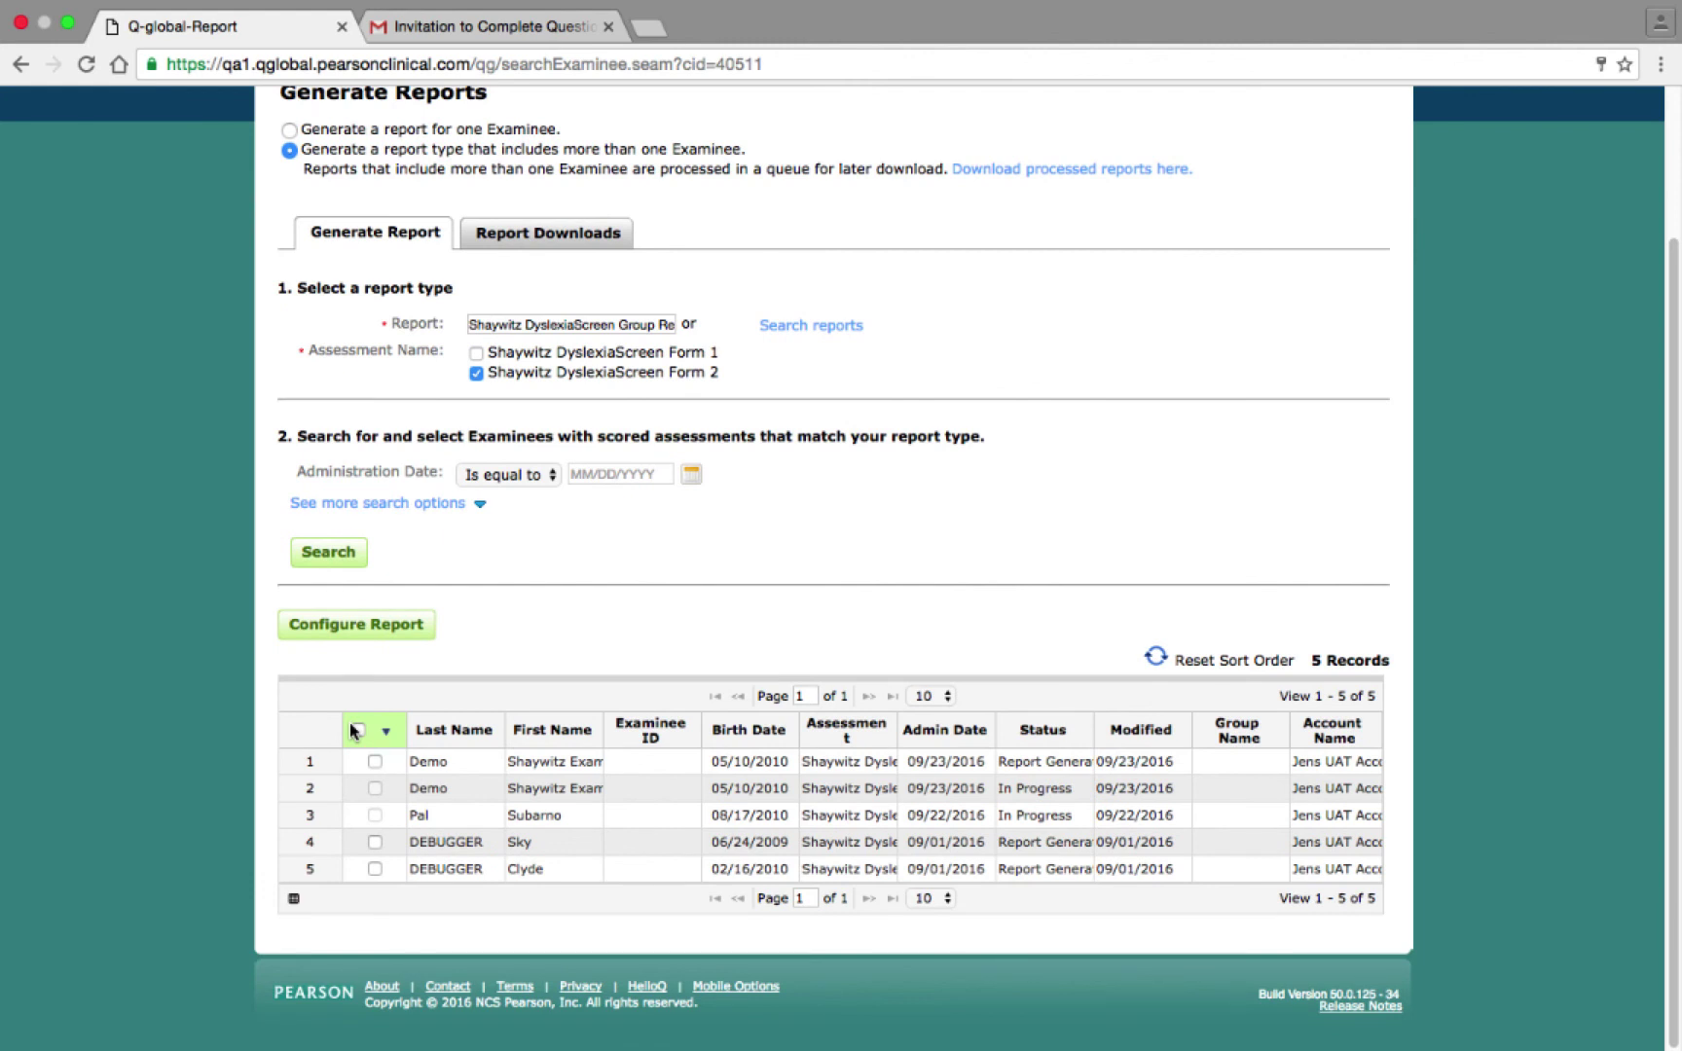
click(374, 761)
click(376, 843)
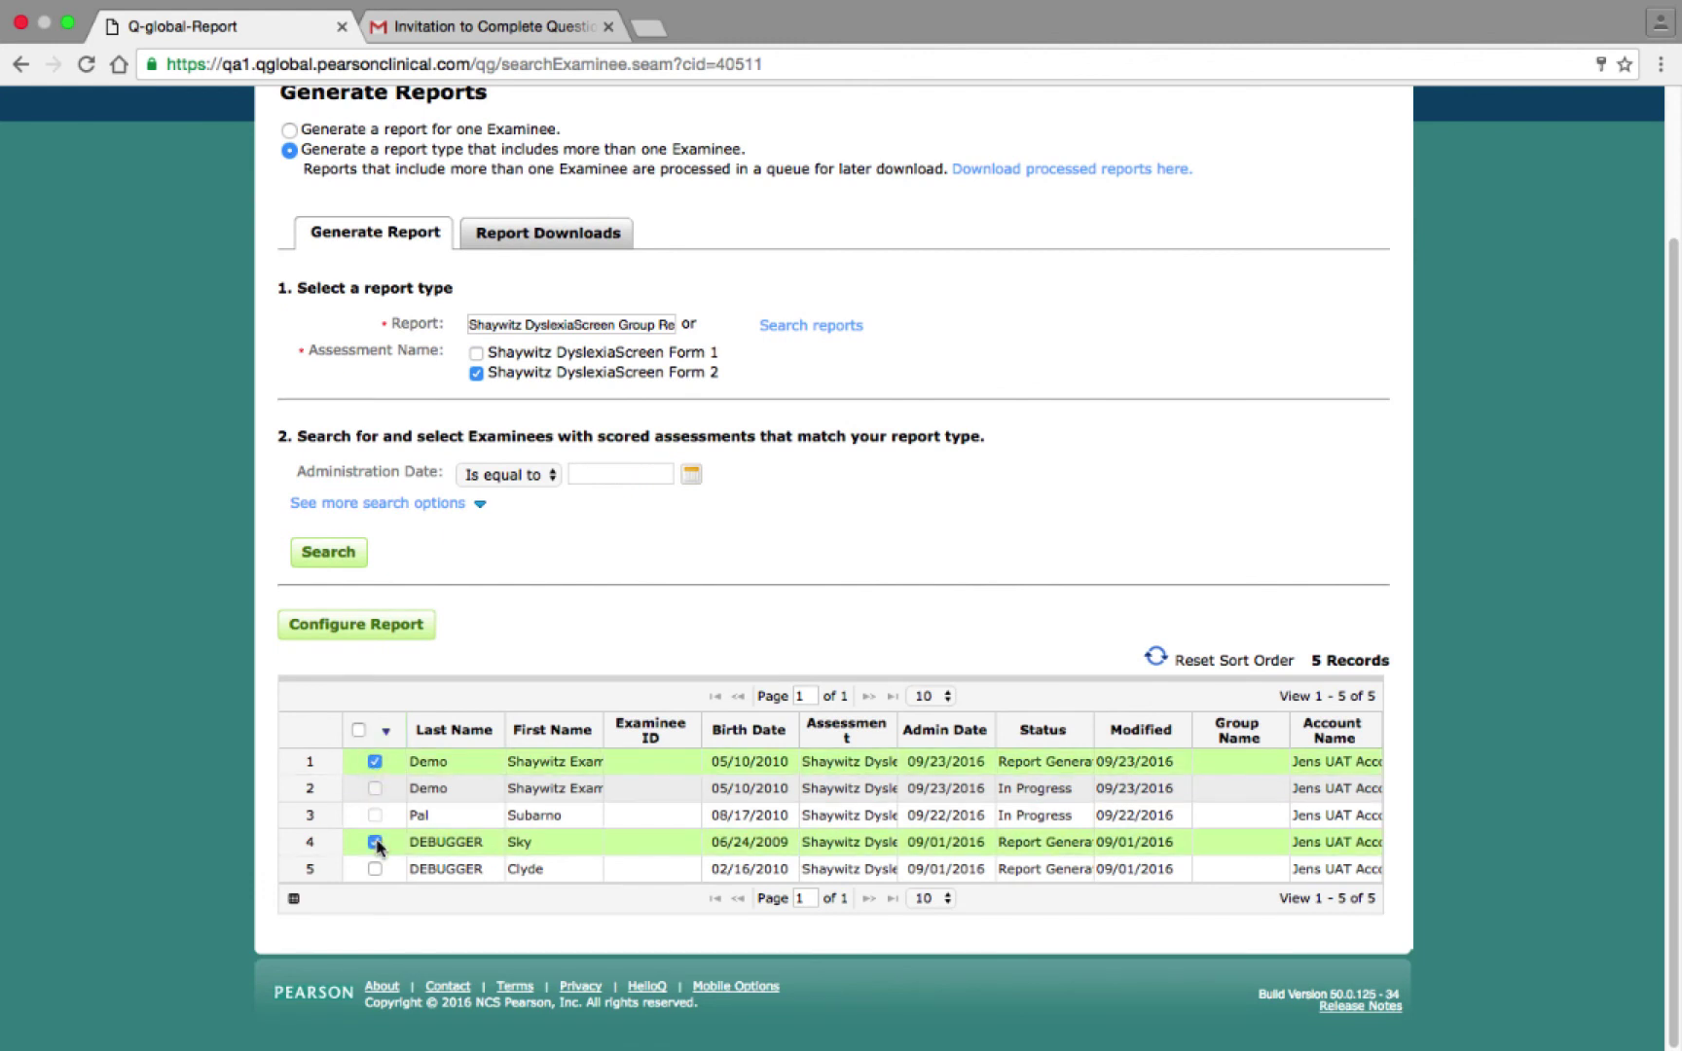
click(375, 869)
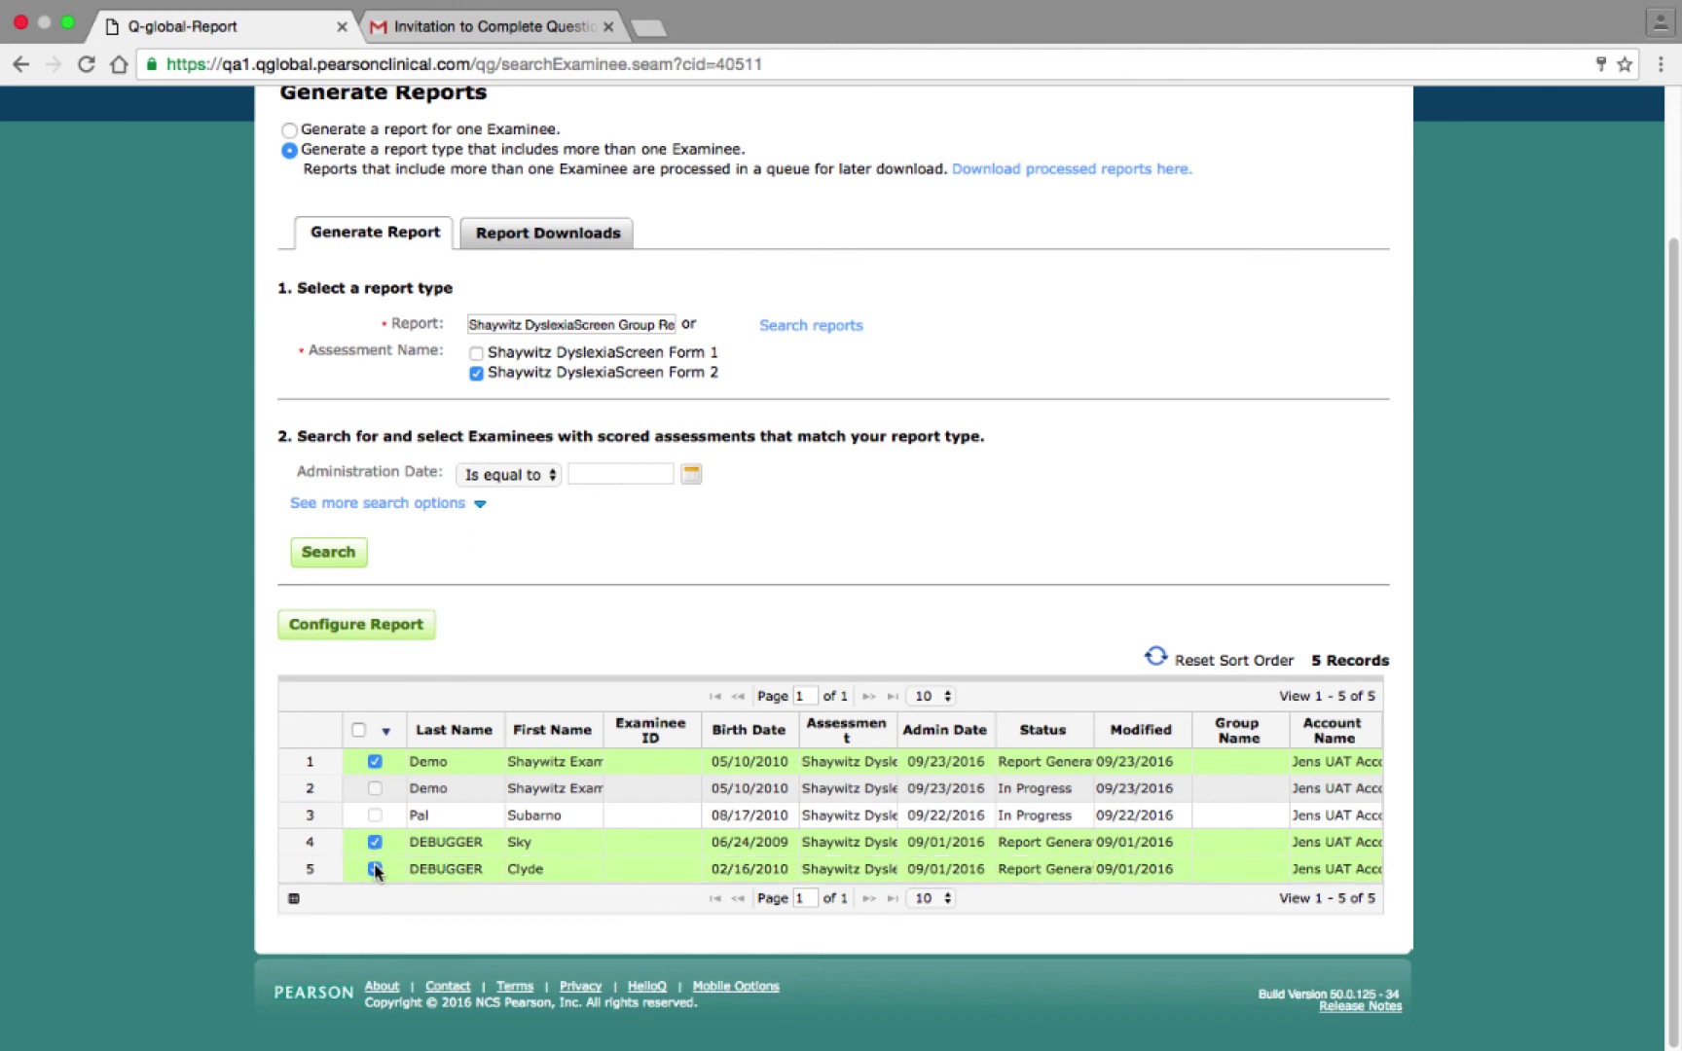
click(373, 635)
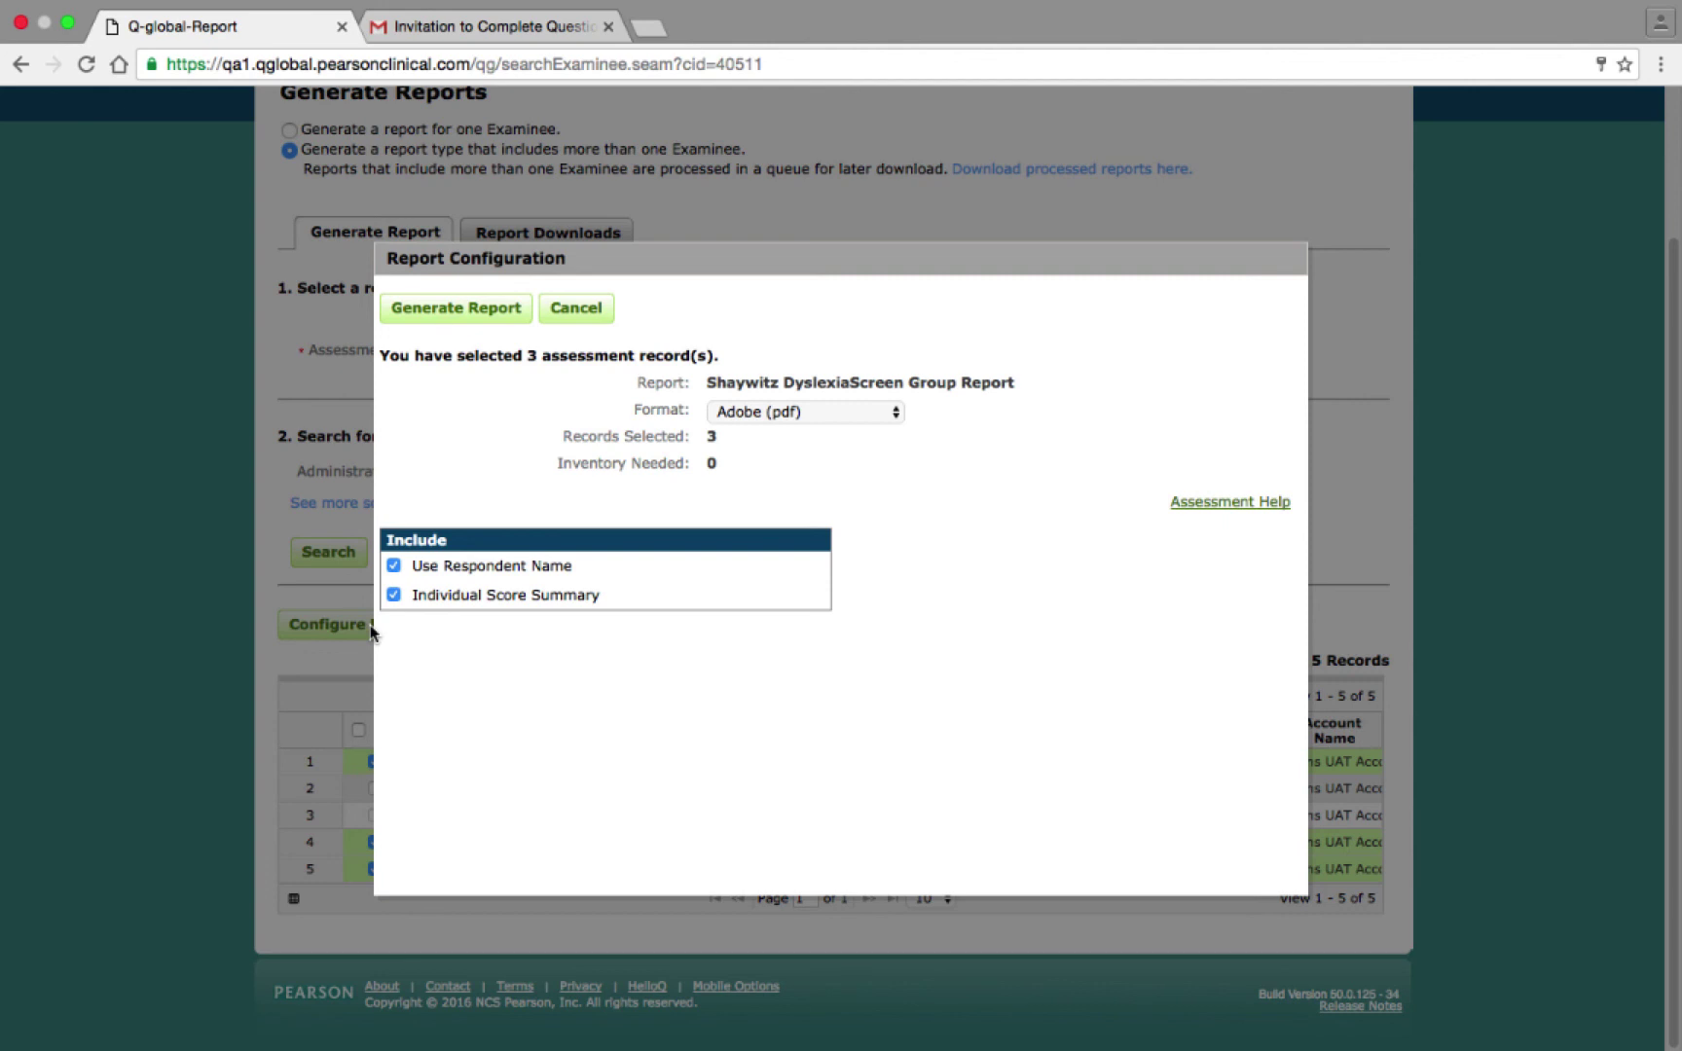
click(460, 310)
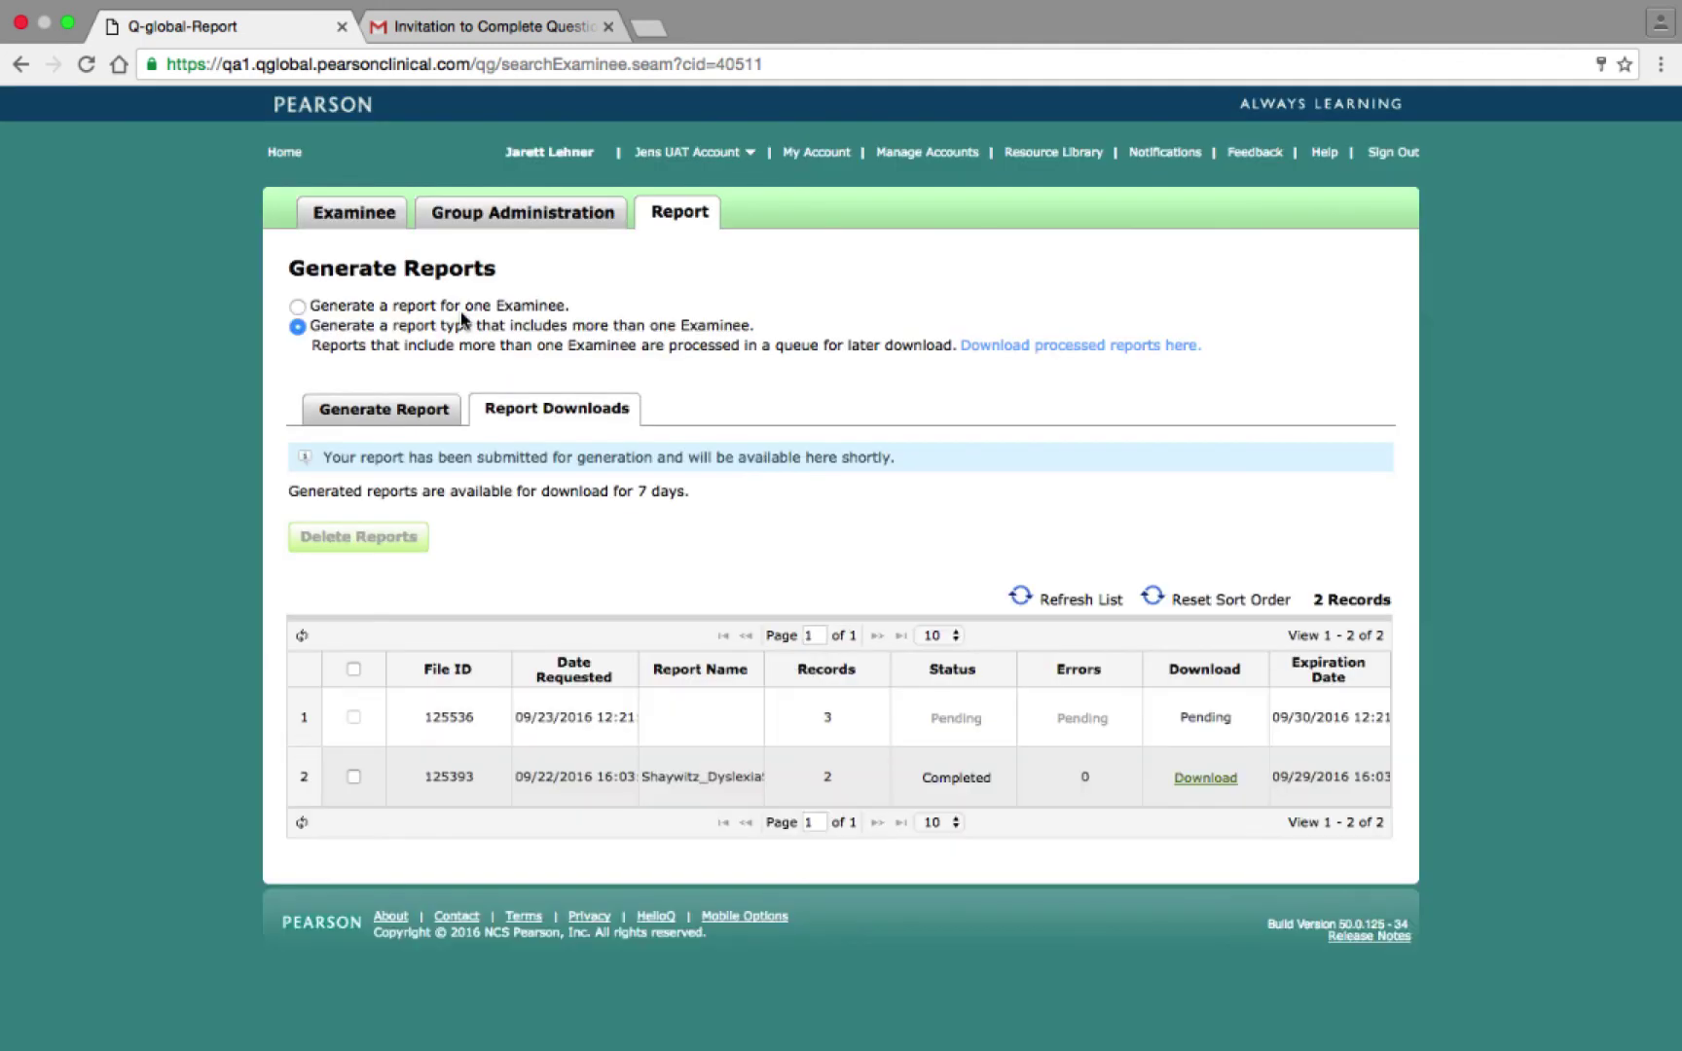